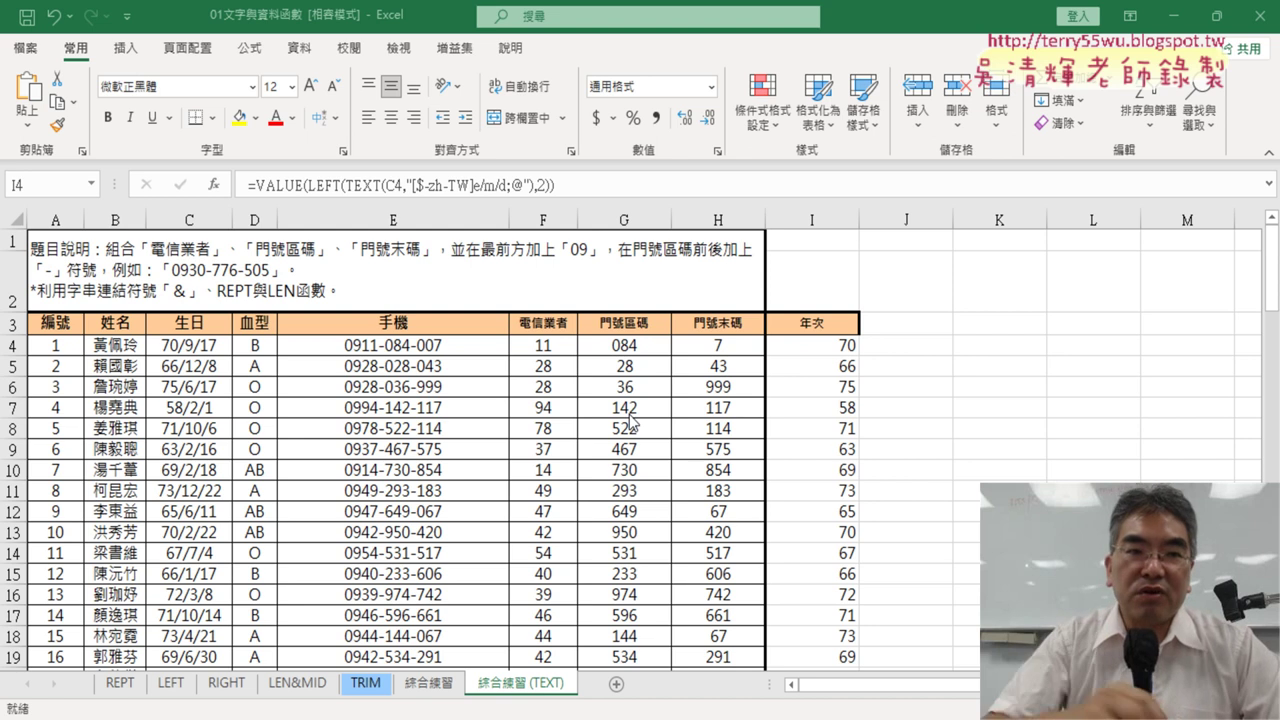
Show the Insert (插入) ribbon and mark its PivotTable commands for viewers
click(128, 48)
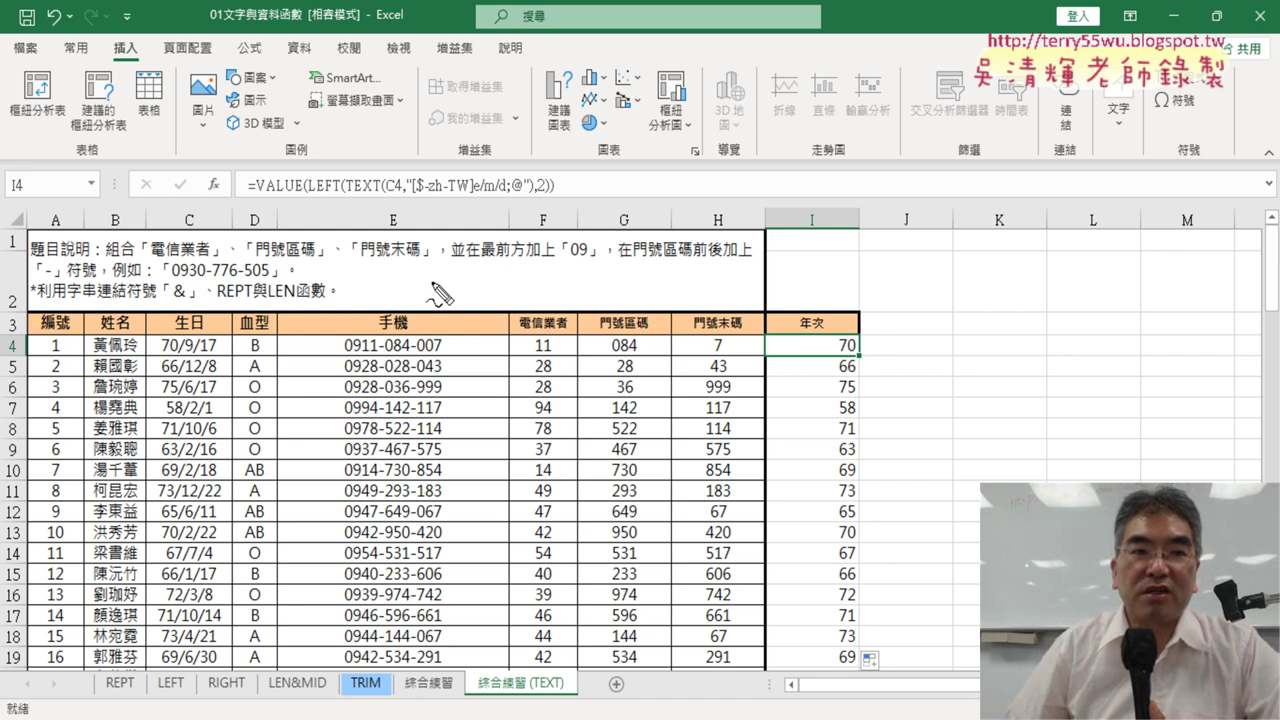
drag(112, 36, 140, 75)
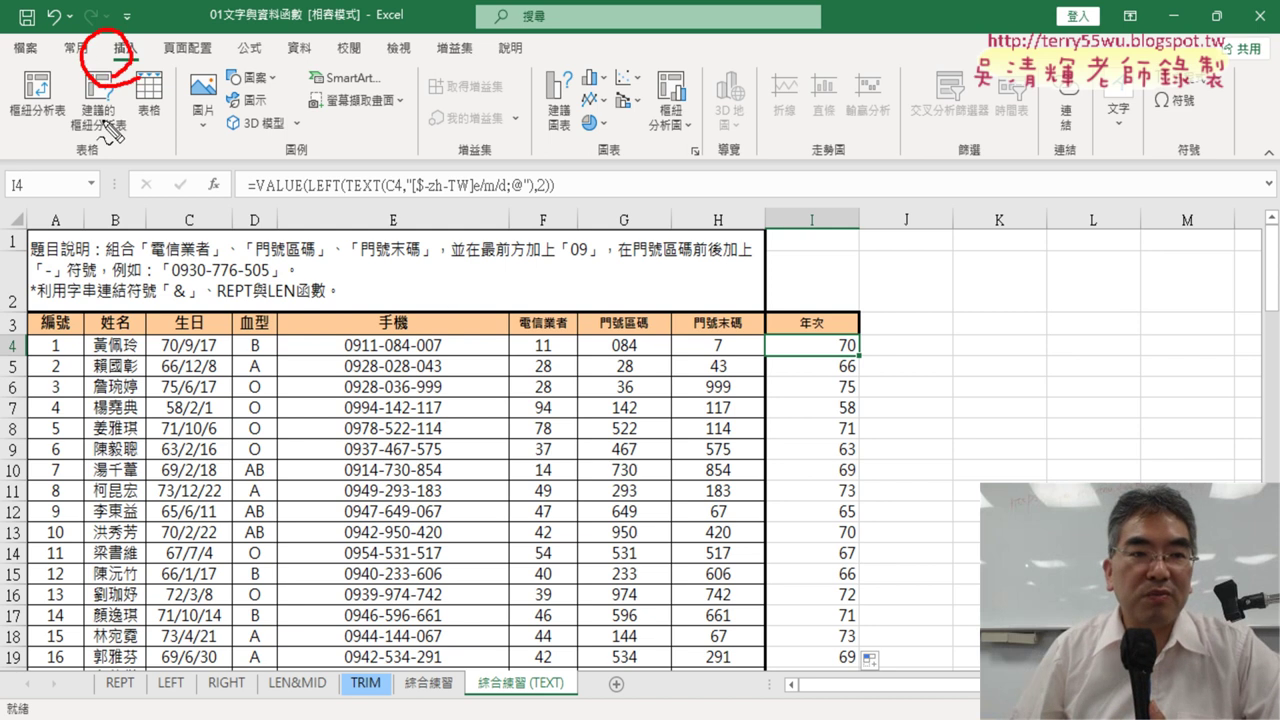
drag(40, 170, 22, 168)
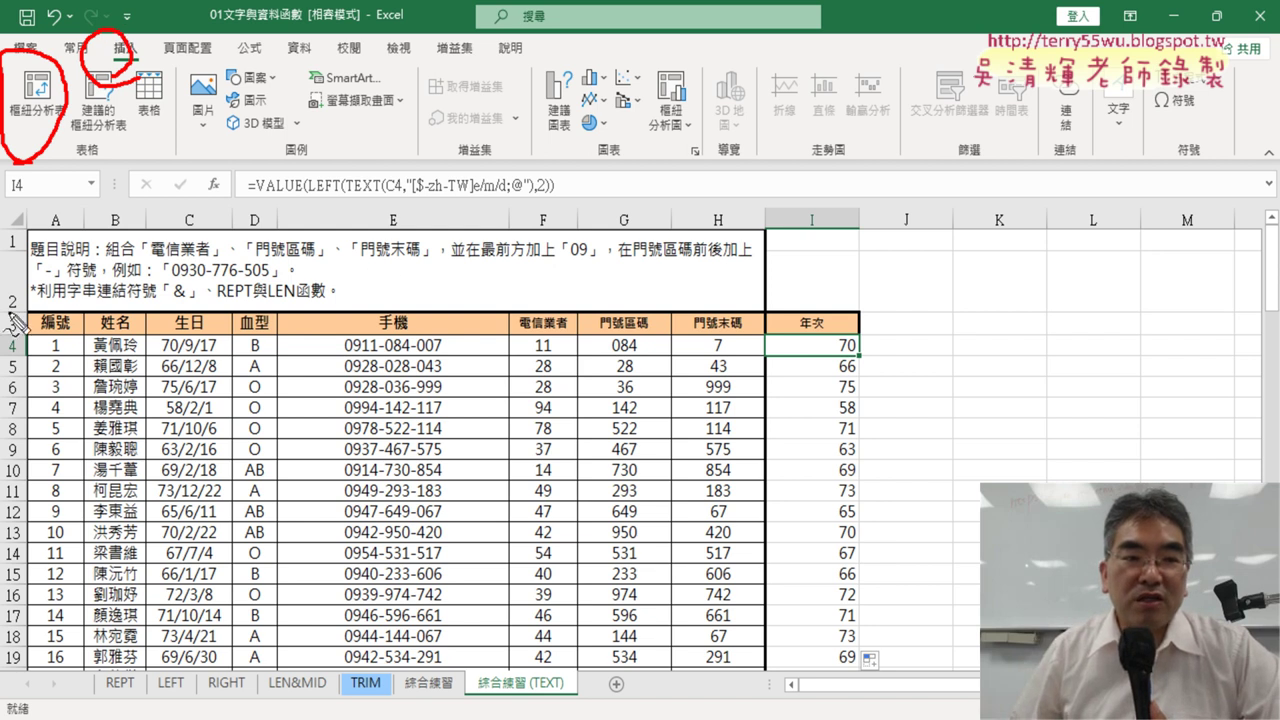
Annotate the instruction note, then select title rows 1–2 above the table
drag(10, 310, 78, 310)
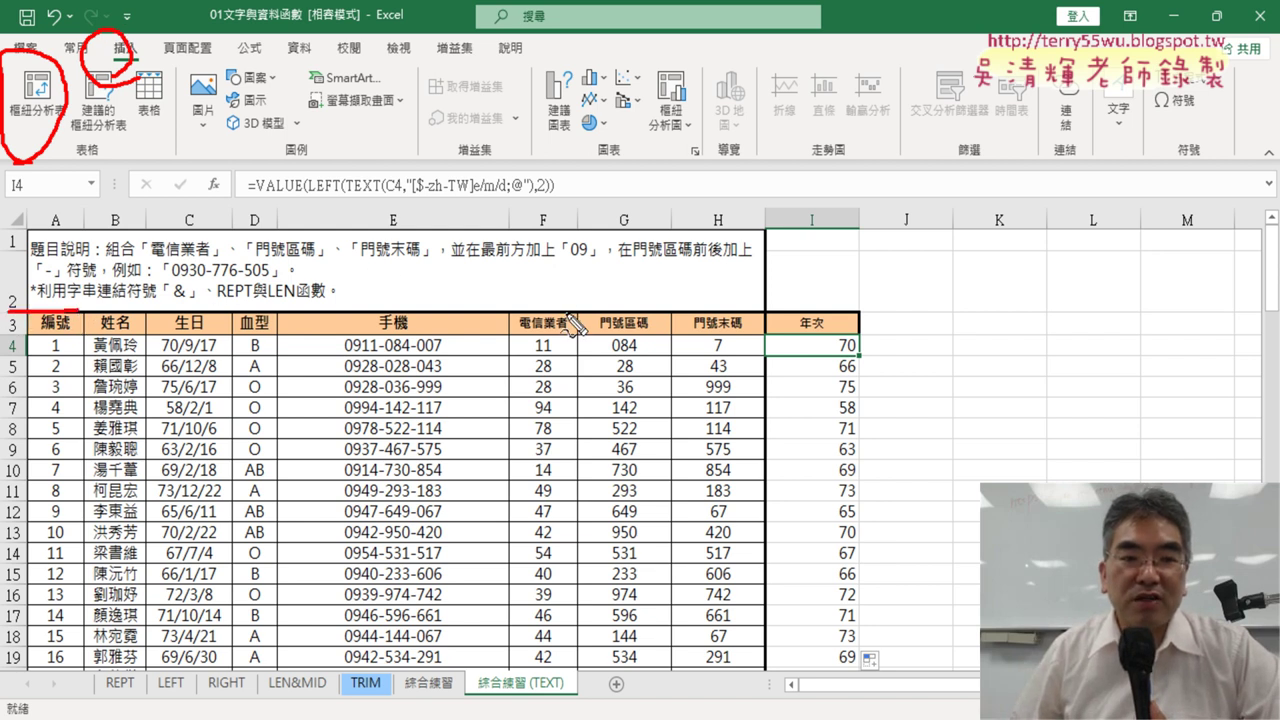
mouse_move(558, 312)
mouse_down()
mouse_move(576, 249)
mouse_move(590, 262)
mouse_up()
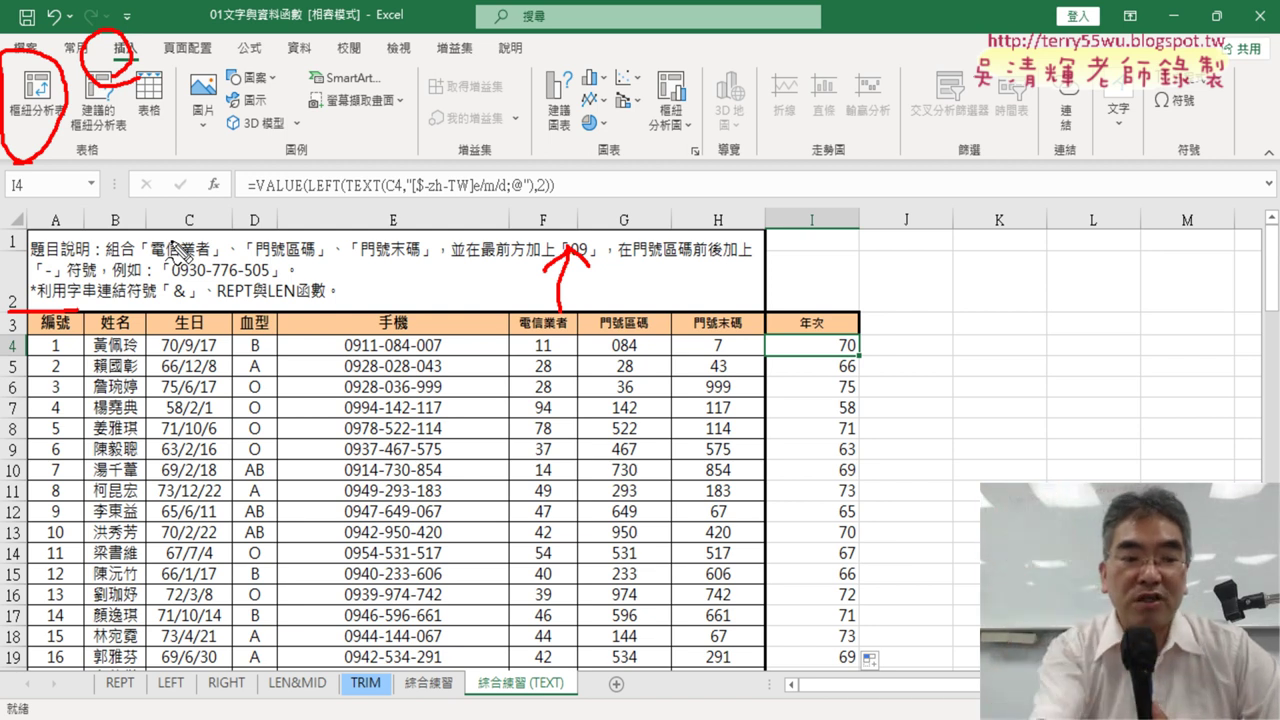
key(Escape)
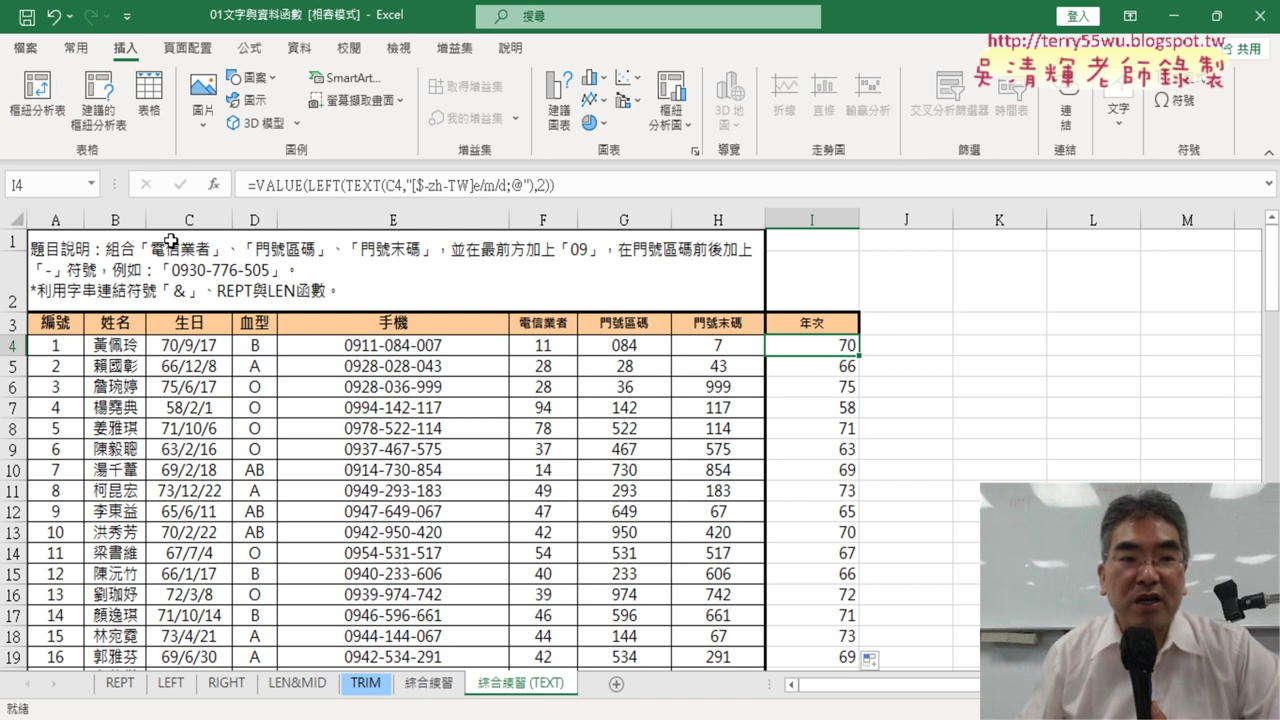
click(13, 242)
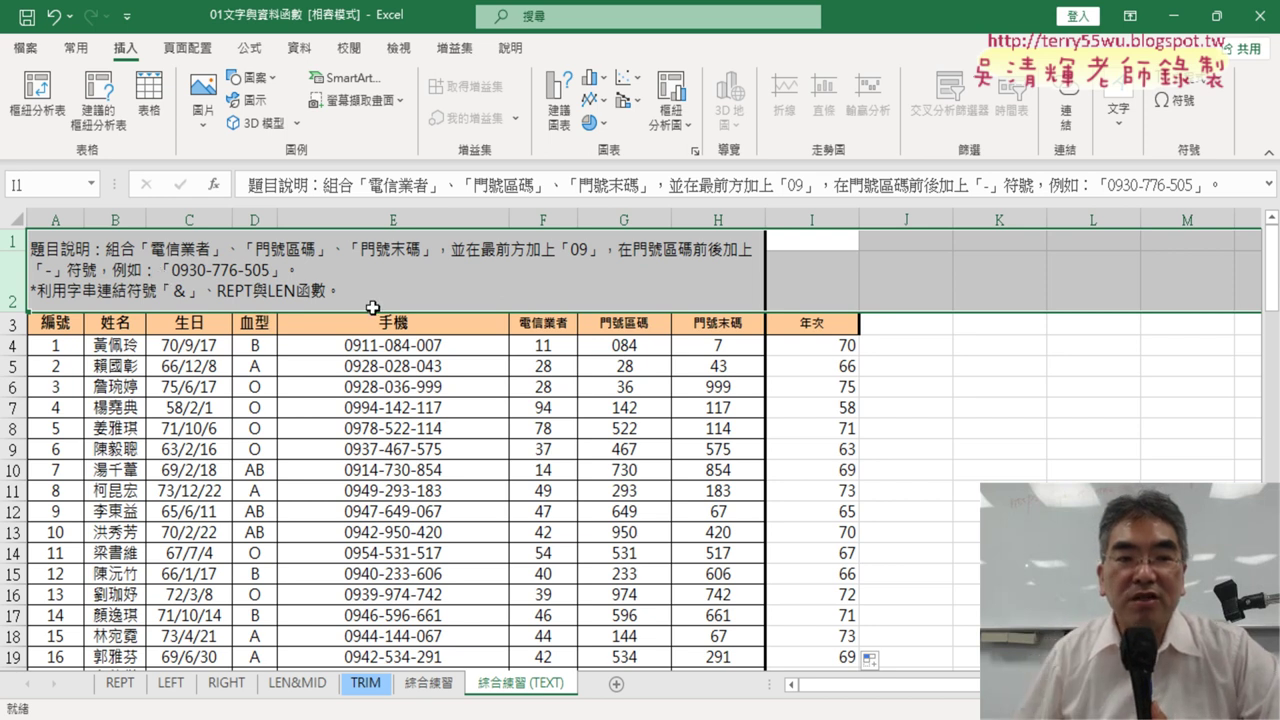
Delete title rows 1–2 so the header row ending in 年次 moves to row 1
right_click(392, 270)
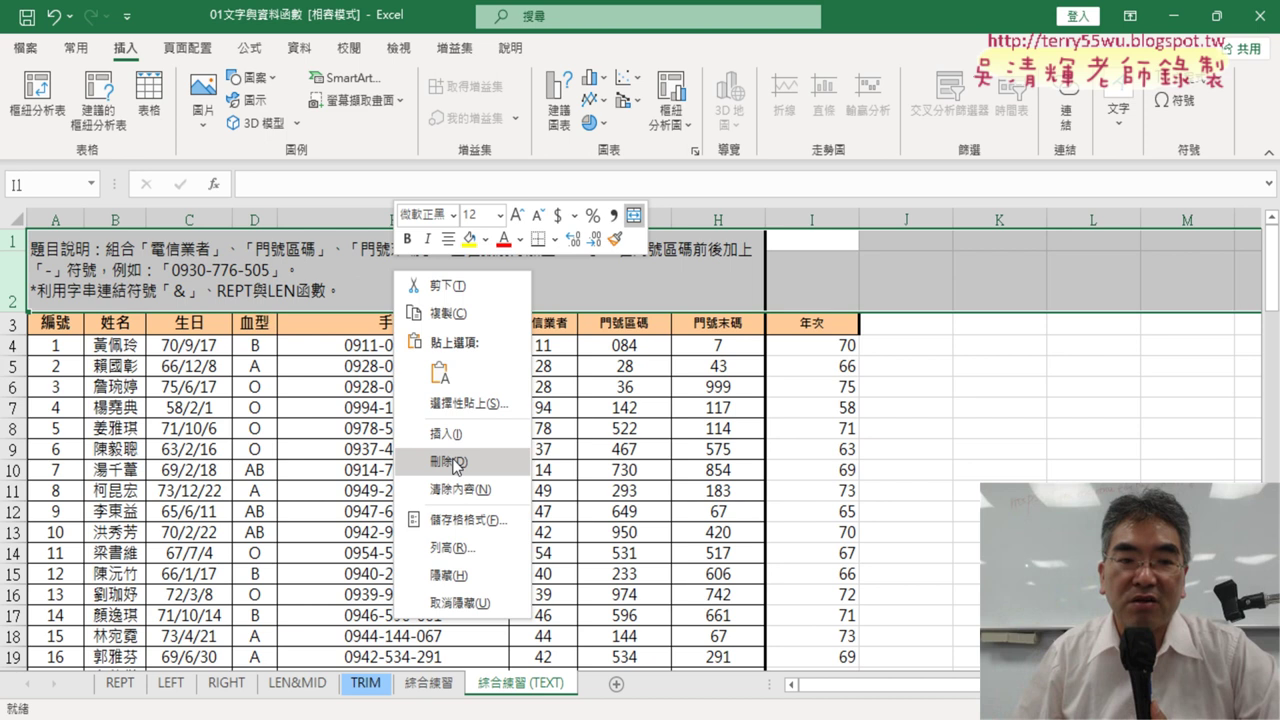
click(455, 462)
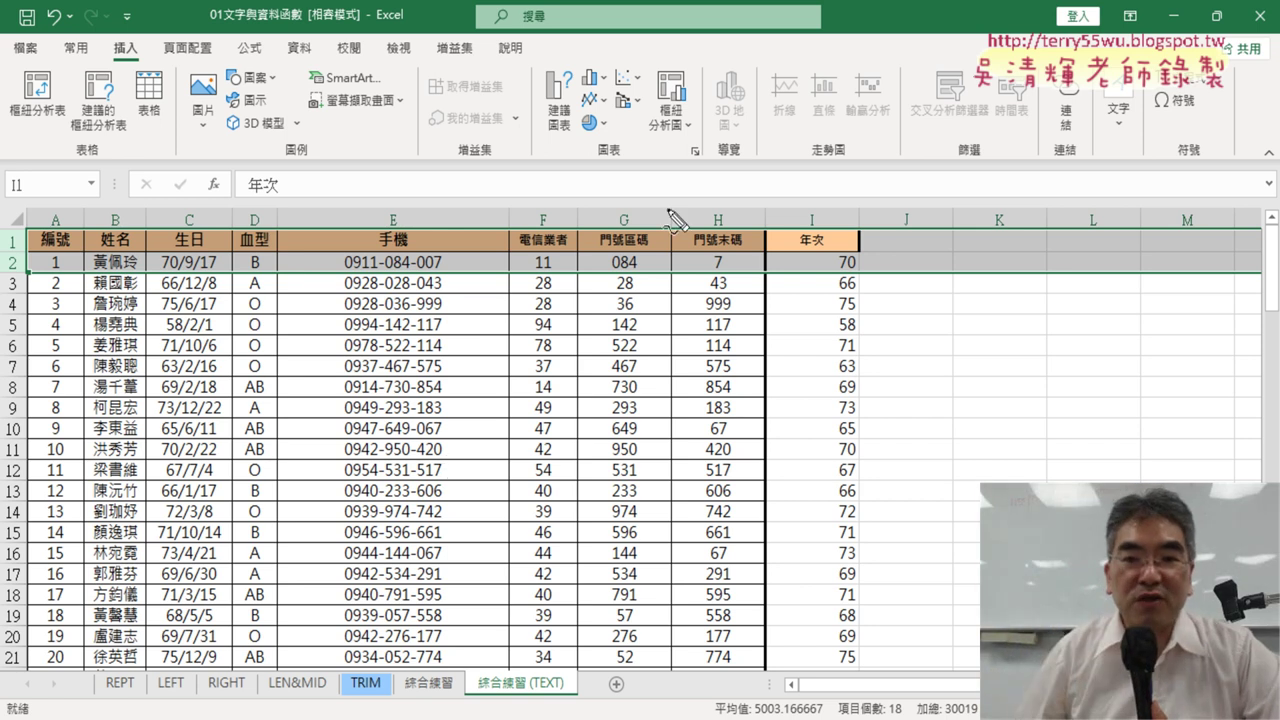
drag(845, 290, 862, 272)
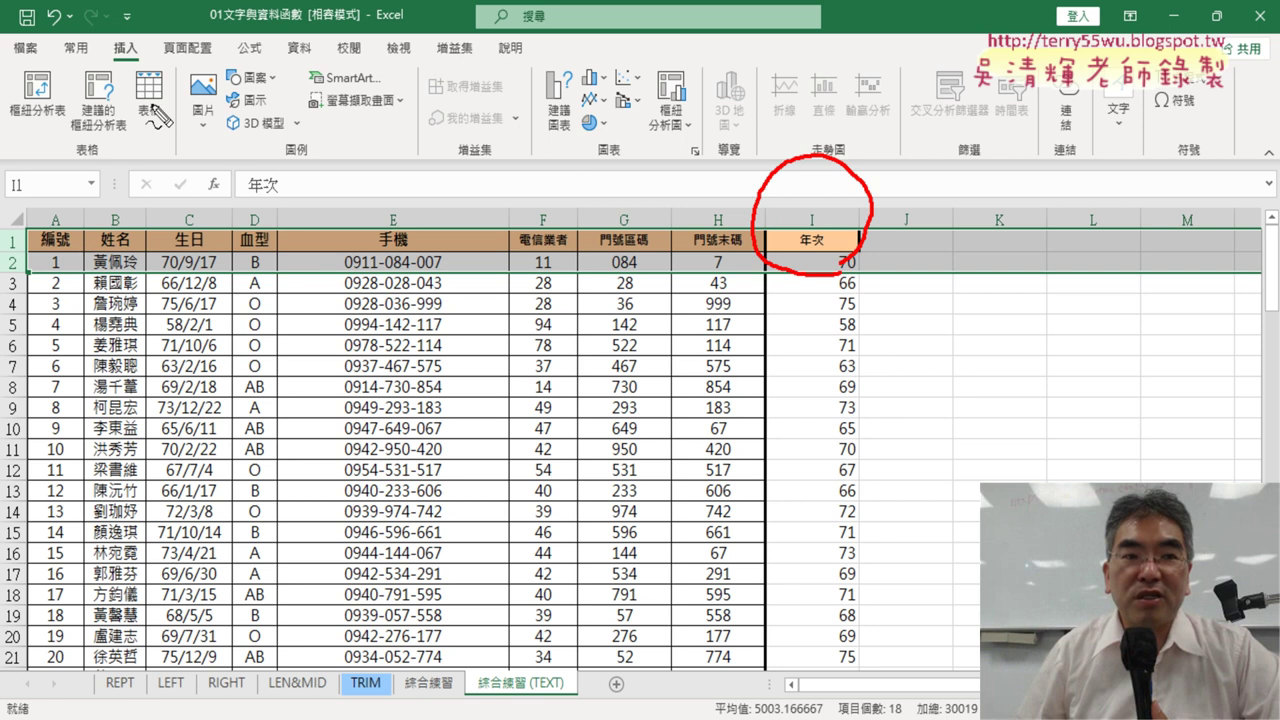
drag(422, 57, 770, 160)
drag(752, 122, 720, 150)
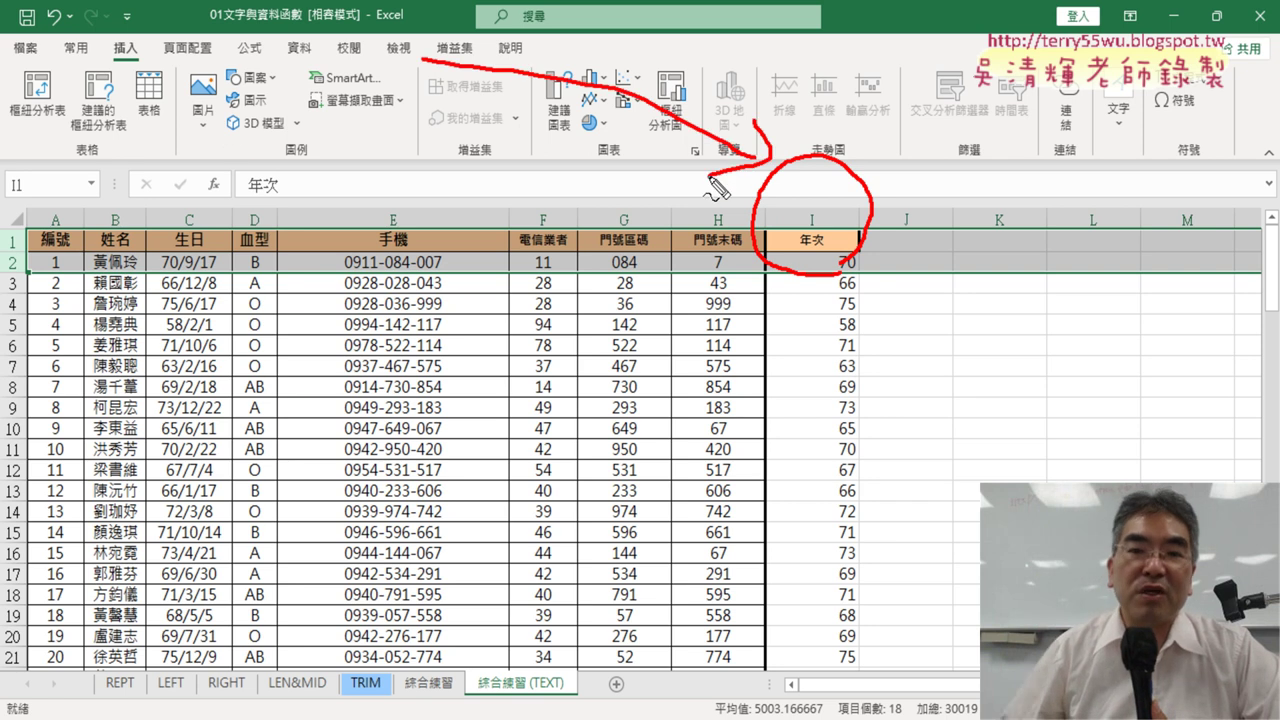
key(Escape)
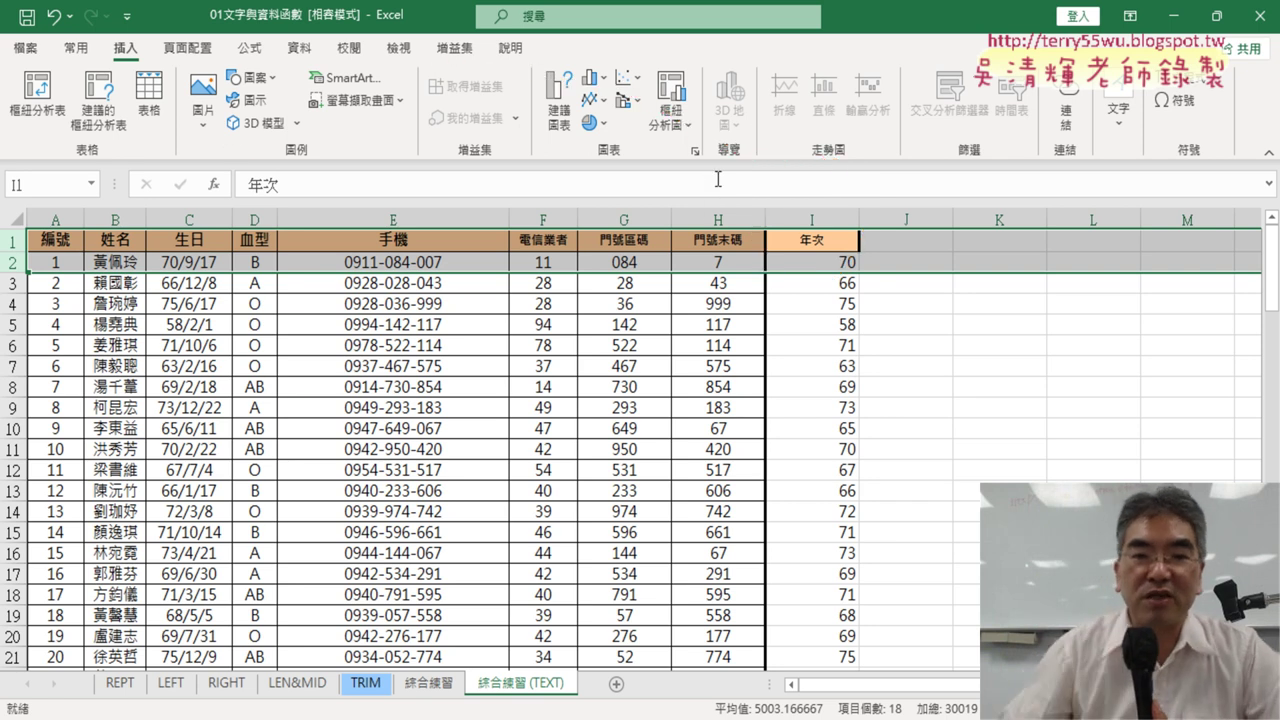
Create a pivot table on a new worksheet from data range A1:I101
click(463, 383)
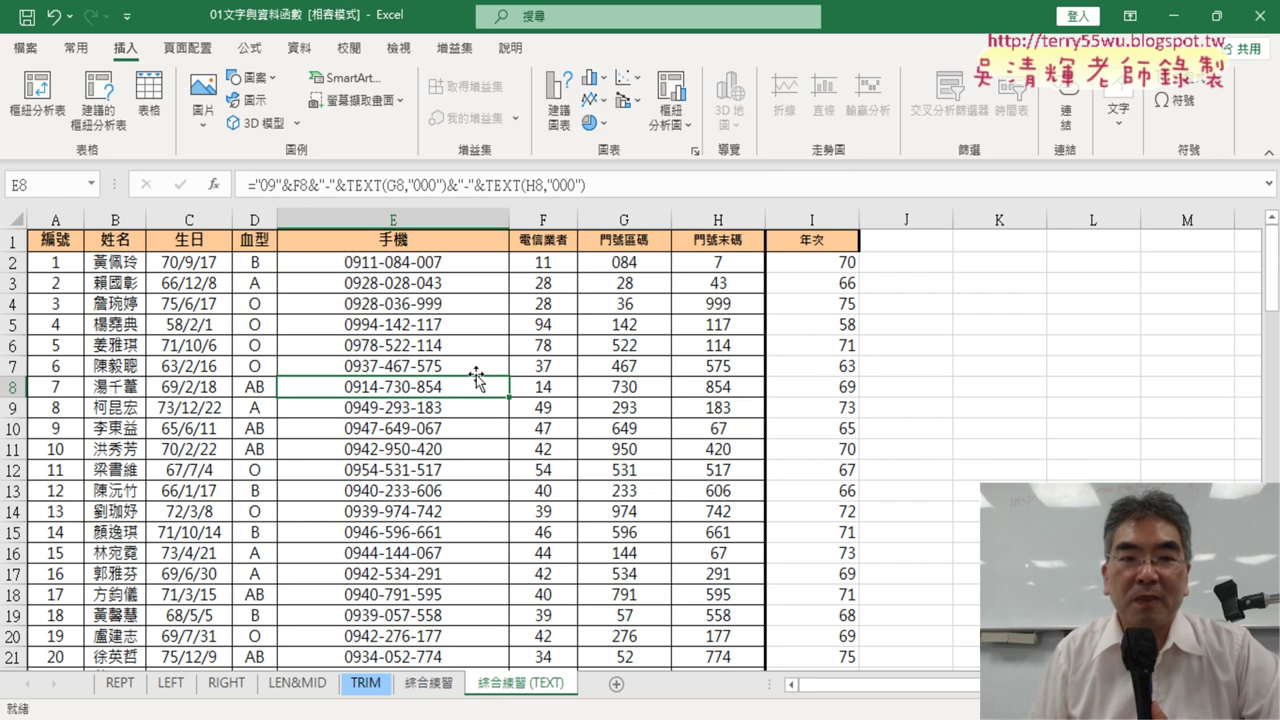
click(50, 100)
drag(392, 112, 809, 93)
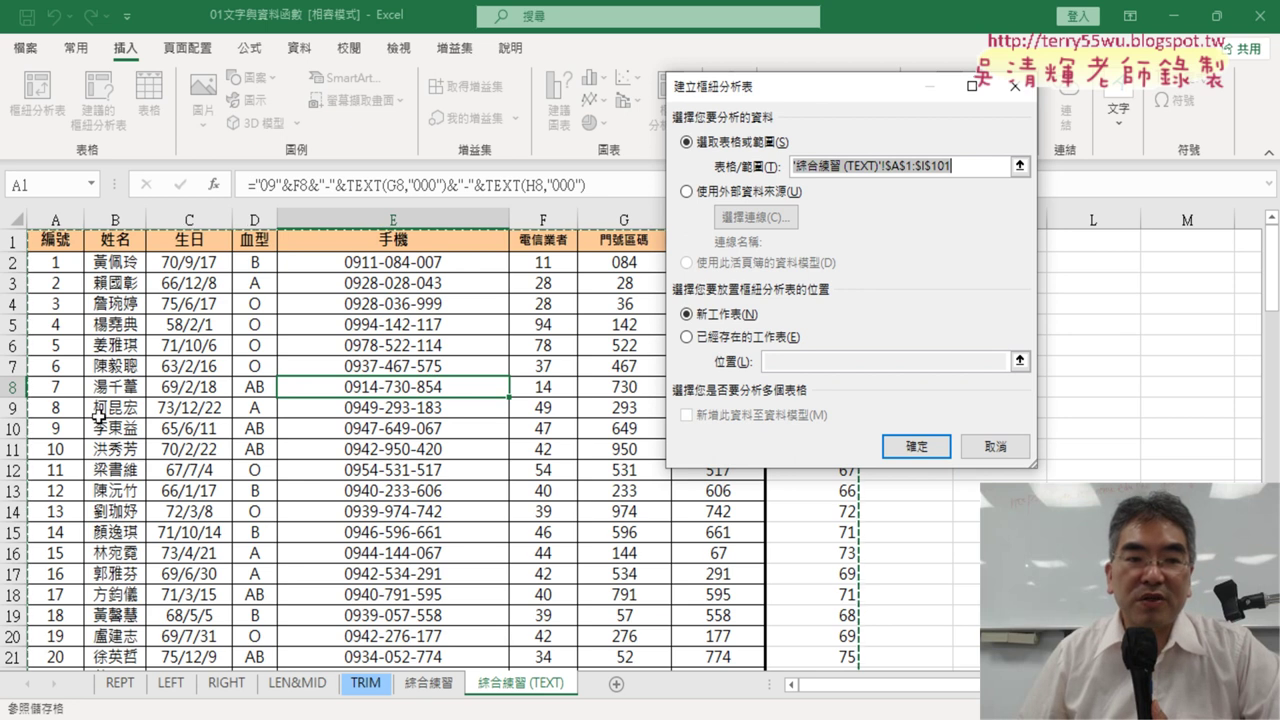
mouse_move(795, 91)
mouse_down()
mouse_move(771, 453)
mouse_move(418, 356)
mouse_up()
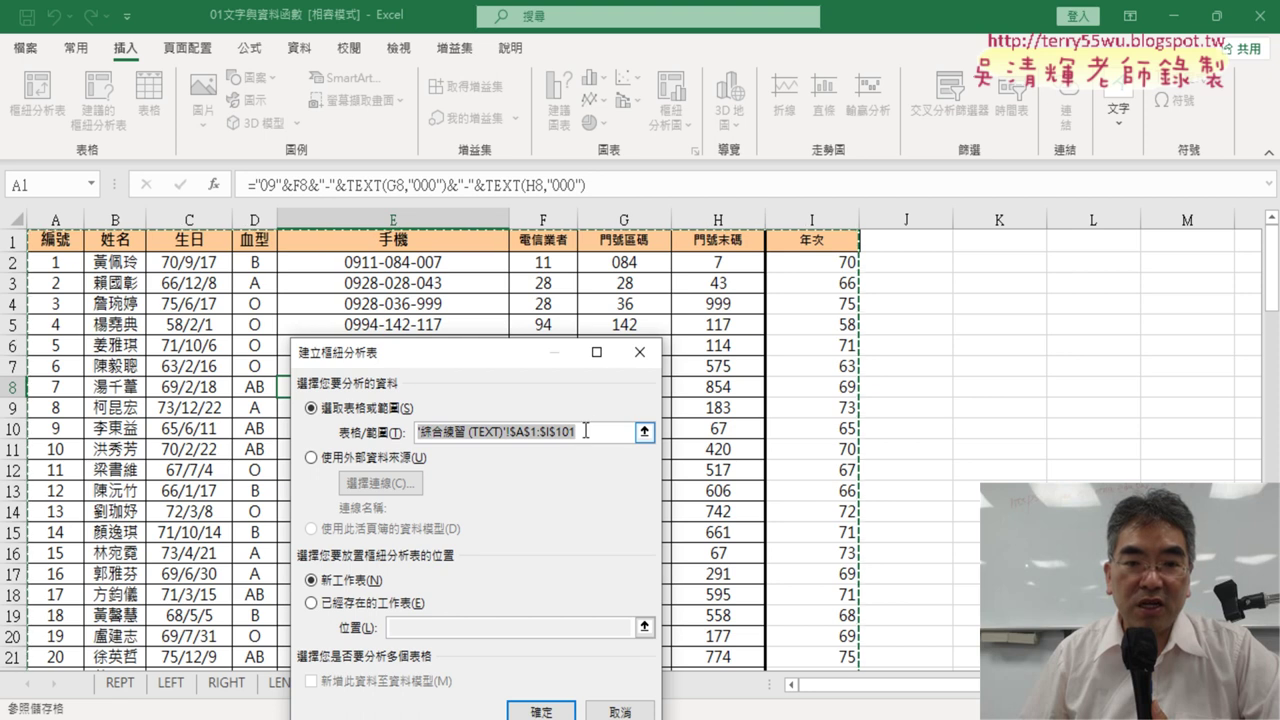
drag(531, 358, 460, 128)
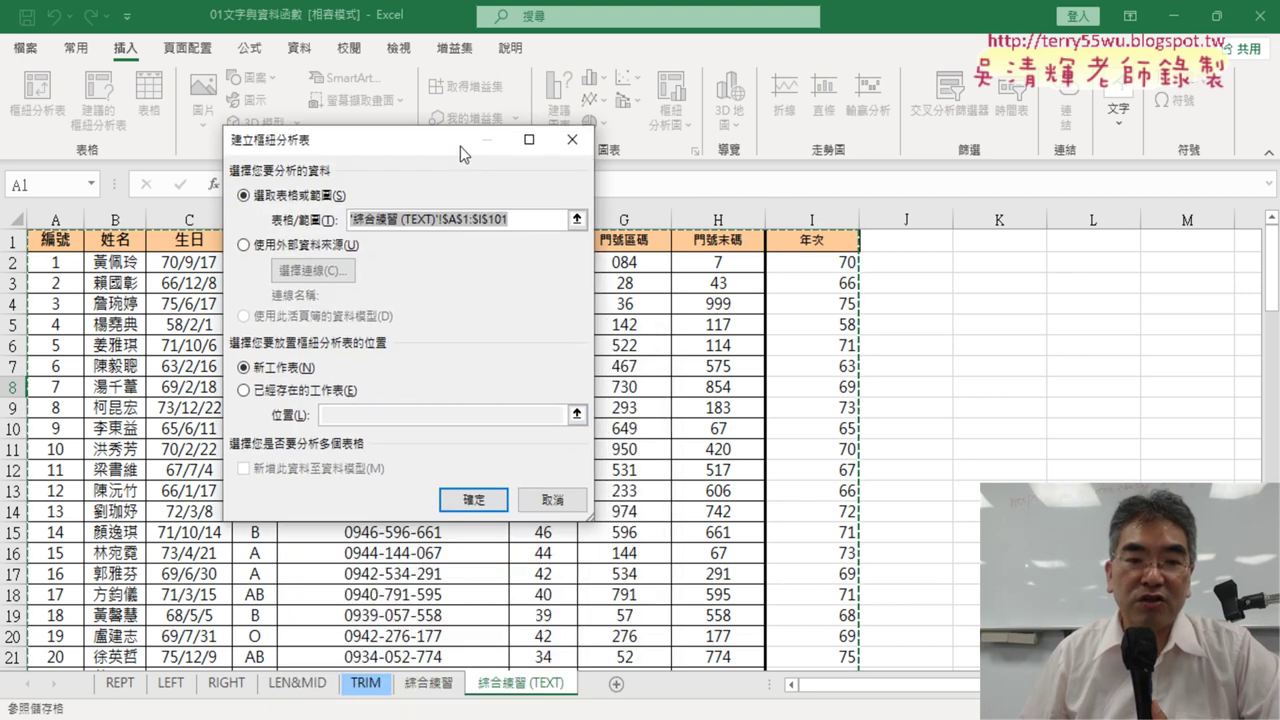
click(470, 483)
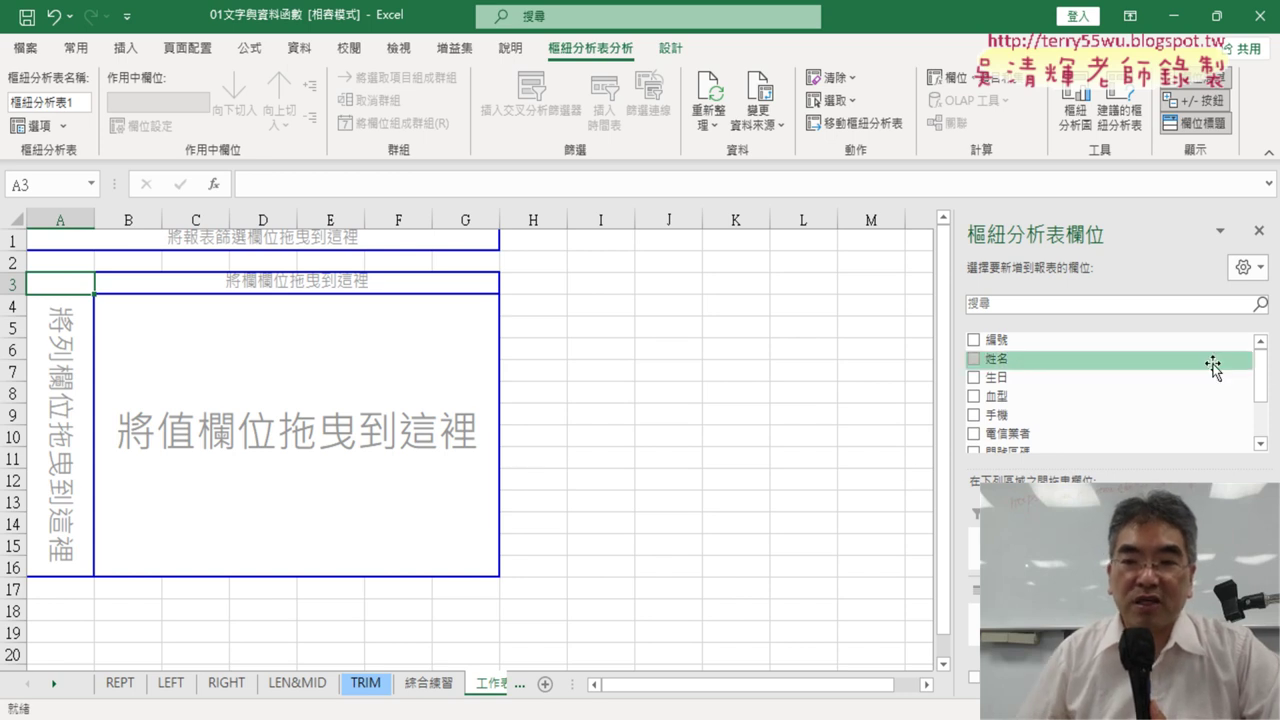
Highlight the 年次 field in the PivotTable Fields list and tick it into Rows
drag(1261, 378, 1259, 423)
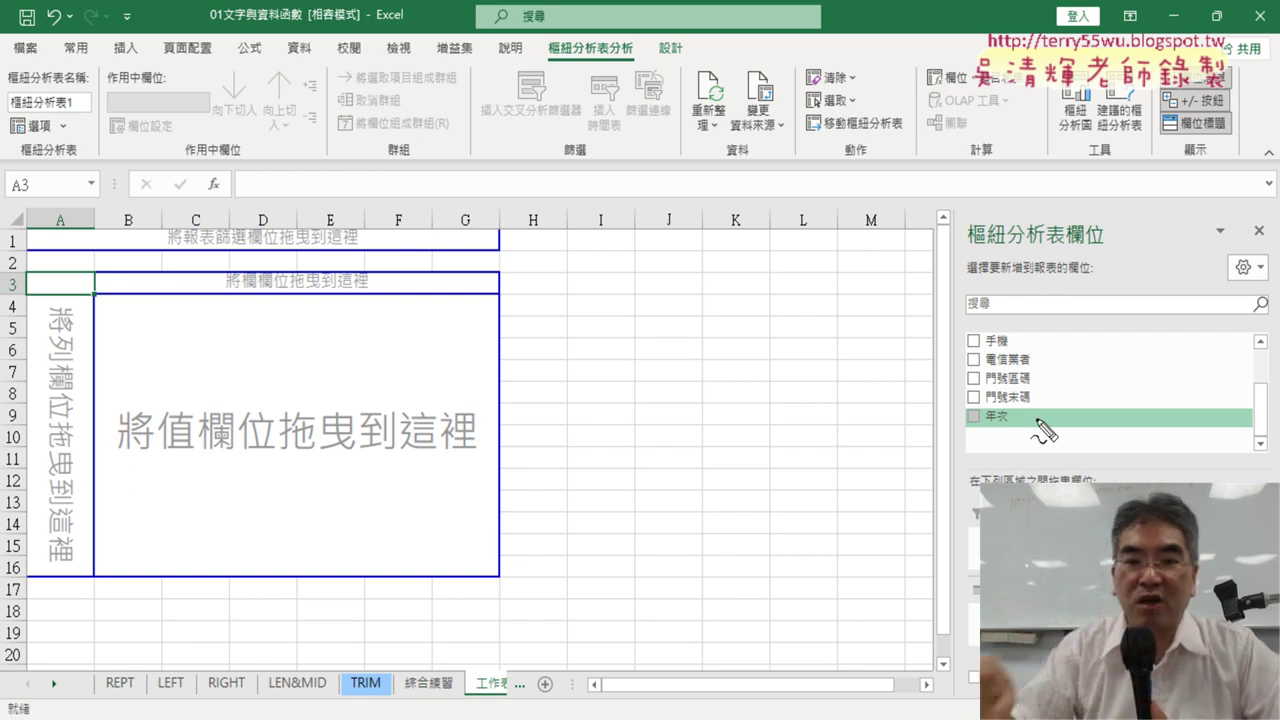
mouse_move(1030, 448)
mouse_down()
mouse_move(958, 426)
mouse_move(1040, 415)
mouse_up()
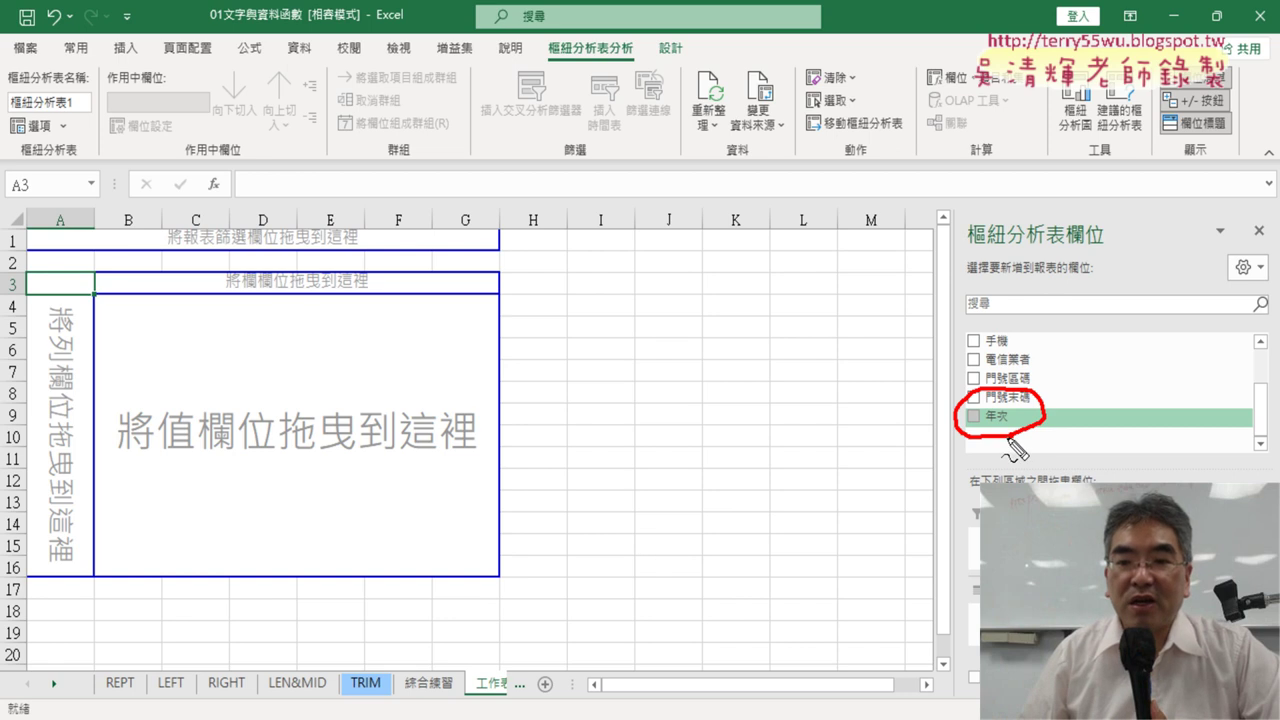
drag(1008, 432, 1008, 486)
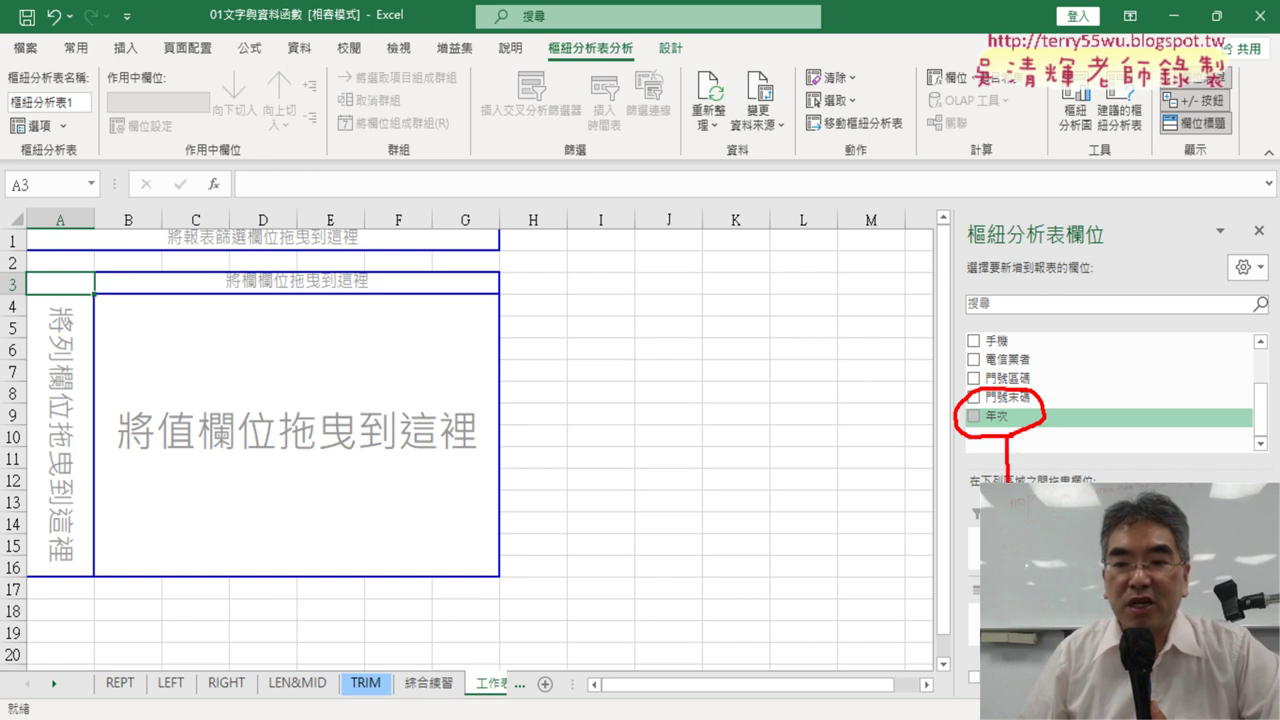
drag(1030, 428, 1076, 484)
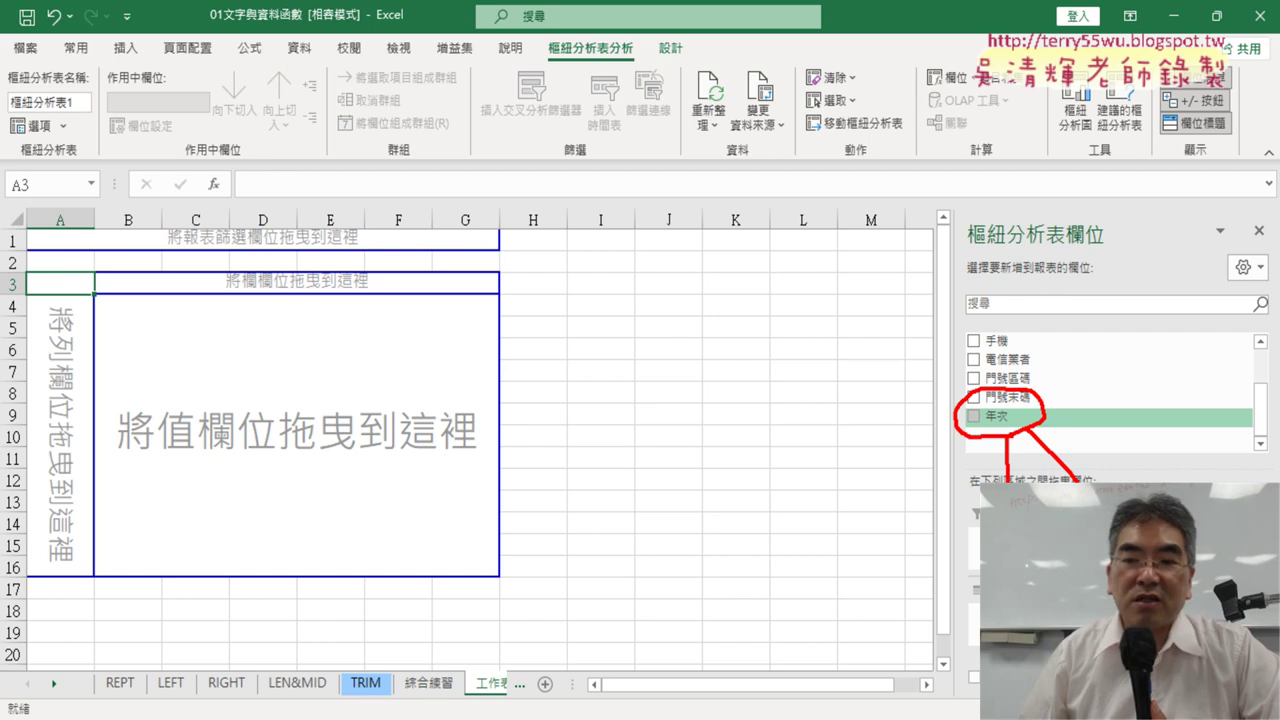
key(Escape)
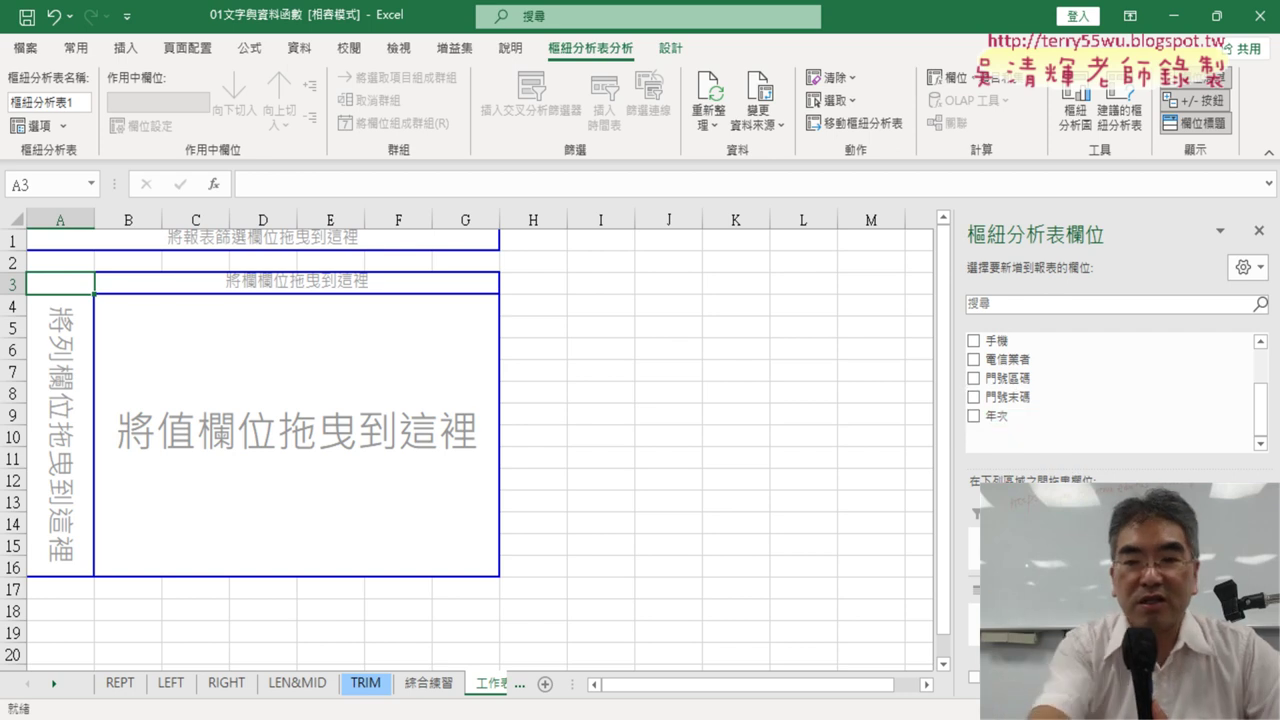
click(1005, 416)
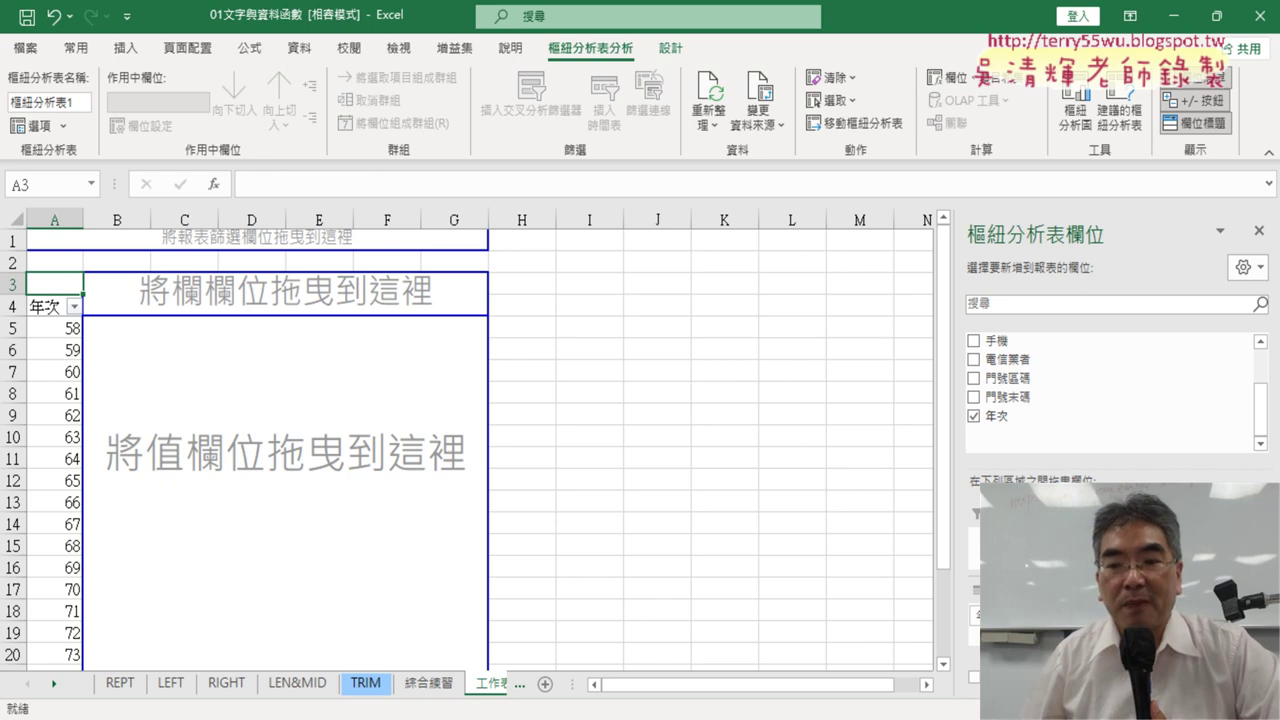
Drag 年次 into the Values area, creating a 加總 - 年次 column
drag(995, 415, 1200, 640)
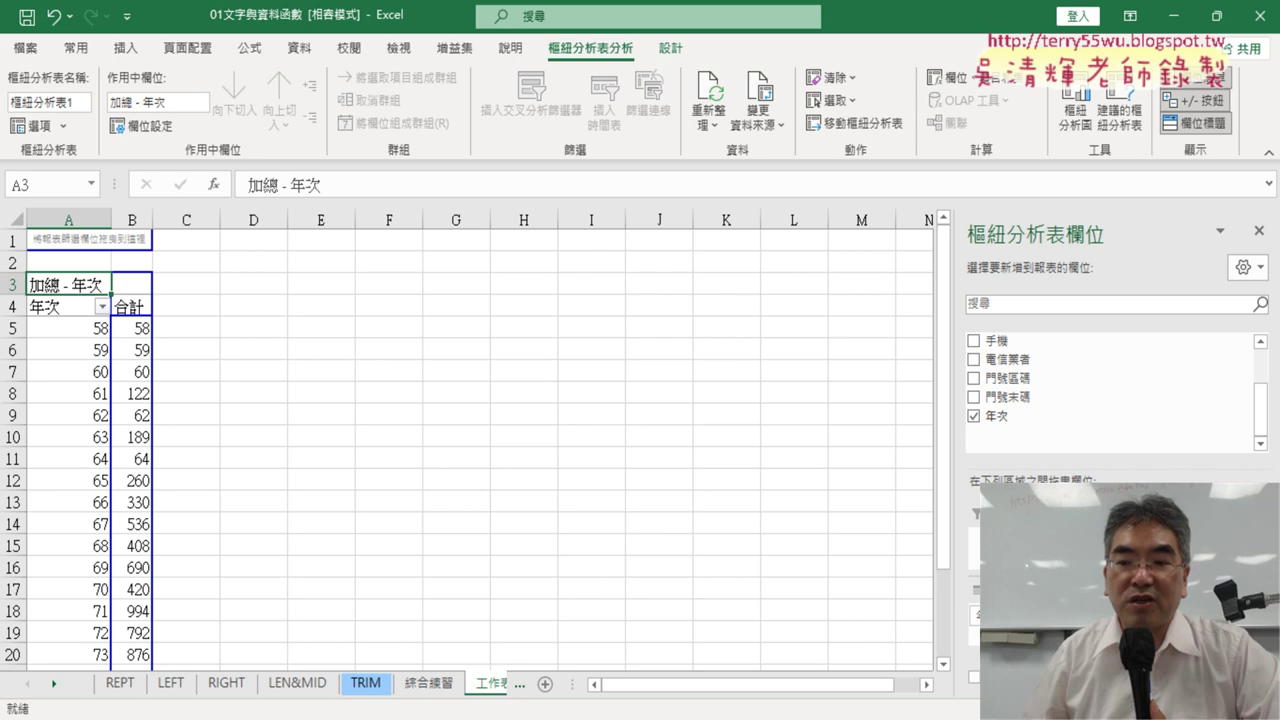
click(1210, 474)
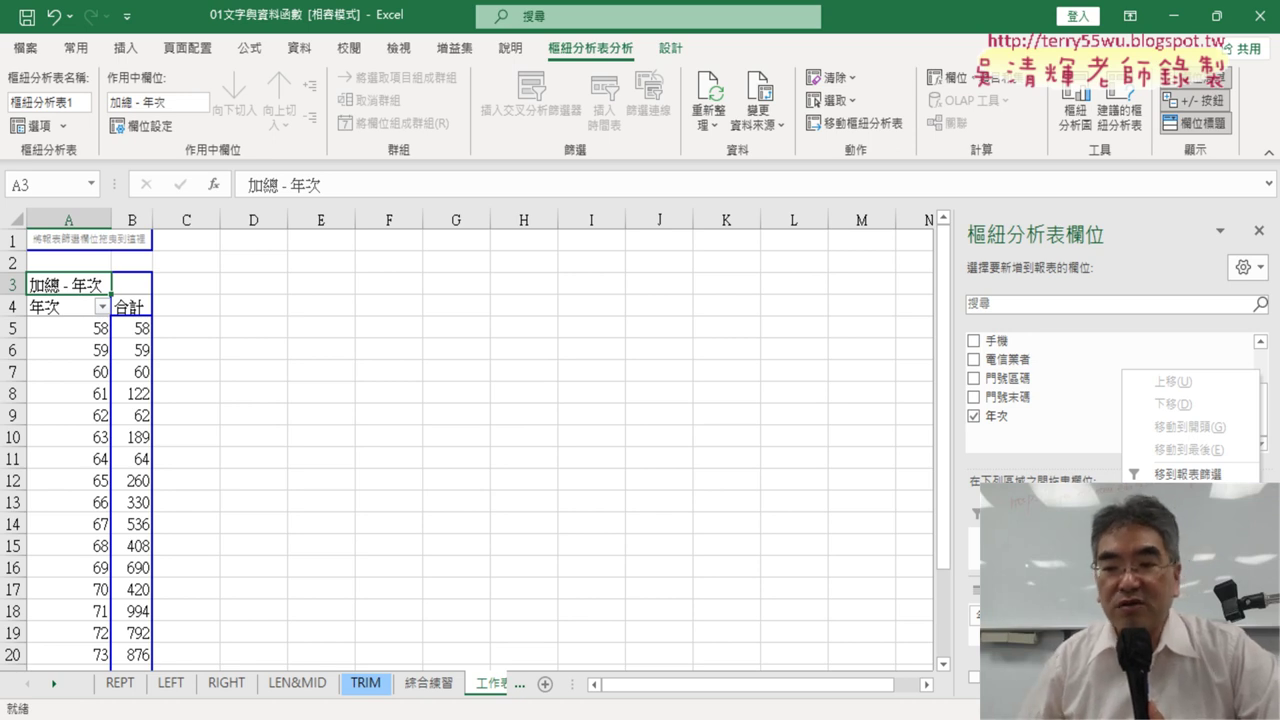
Change the 年次 value field summary from sum to 計數 (count)
click(1180, 605)
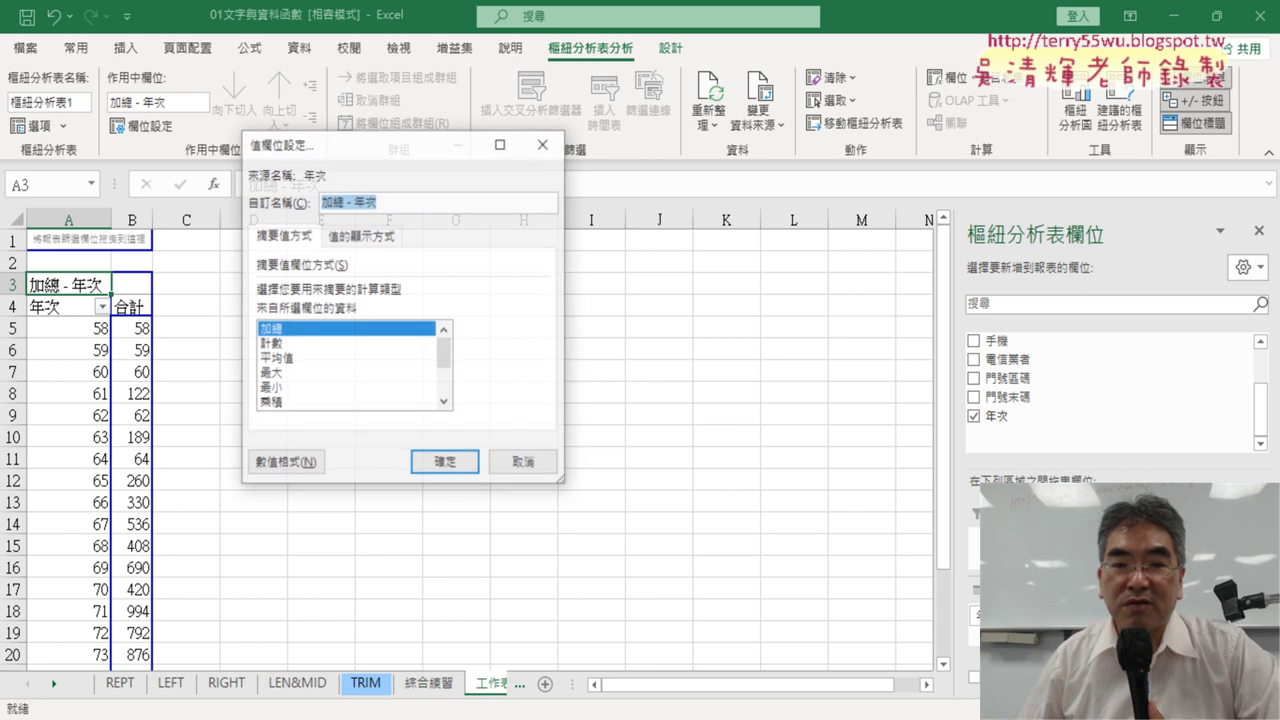
click(271, 344)
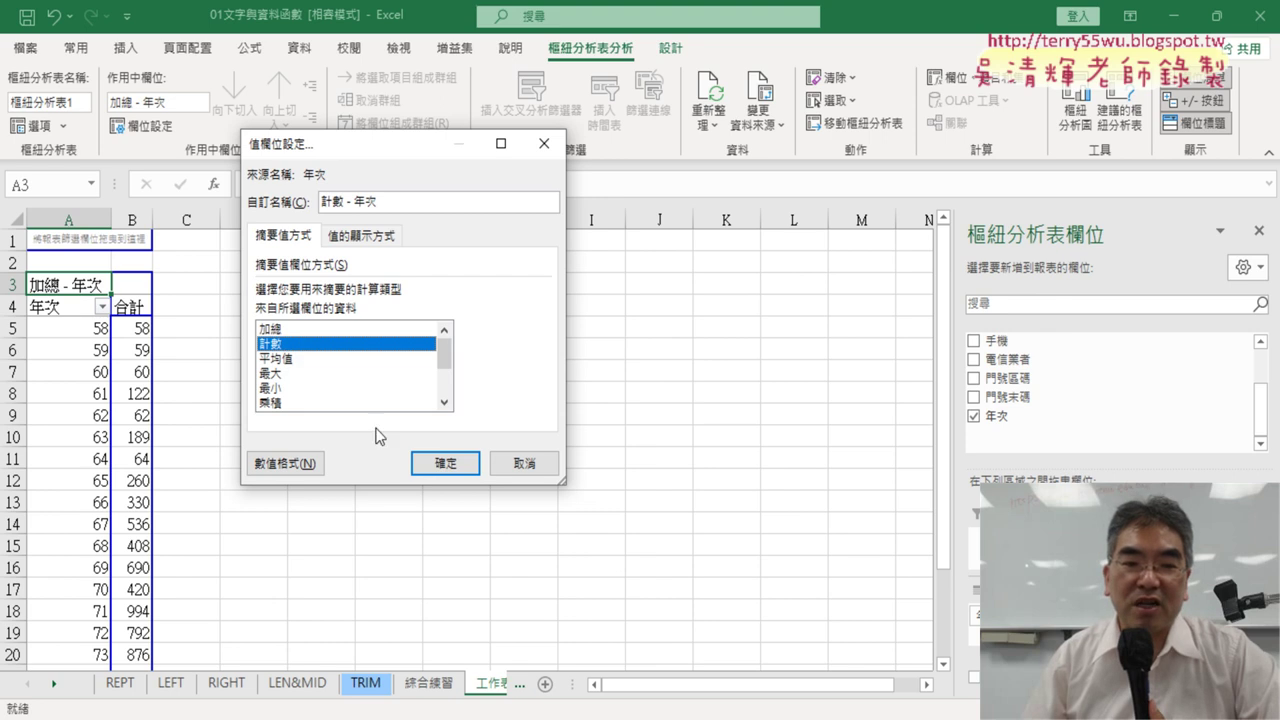
click(445, 464)
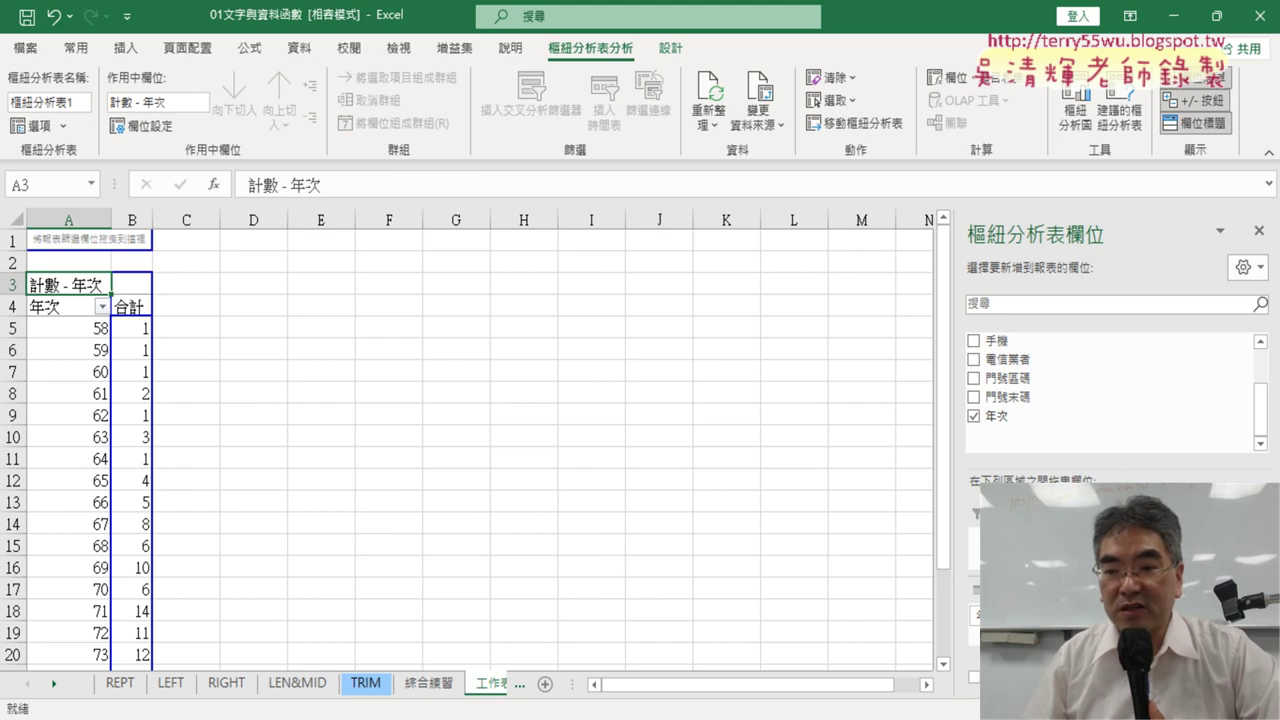
click(1190, 635)
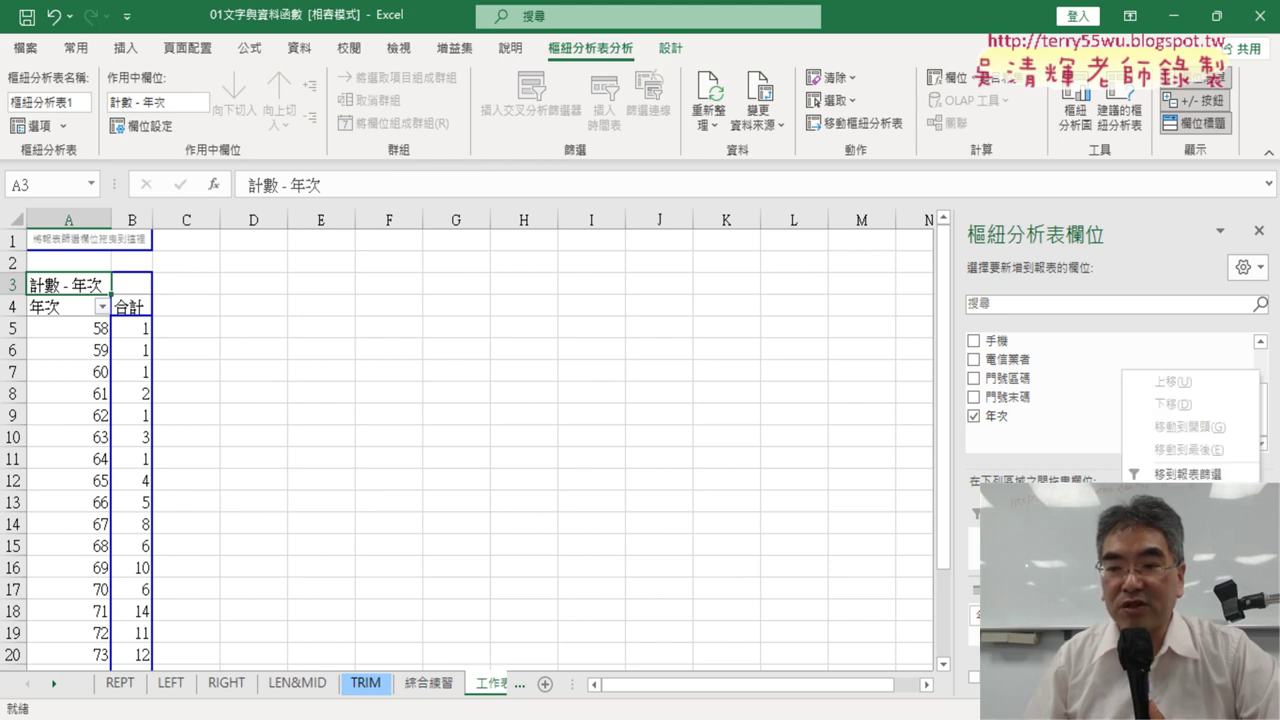
click(1190, 605)
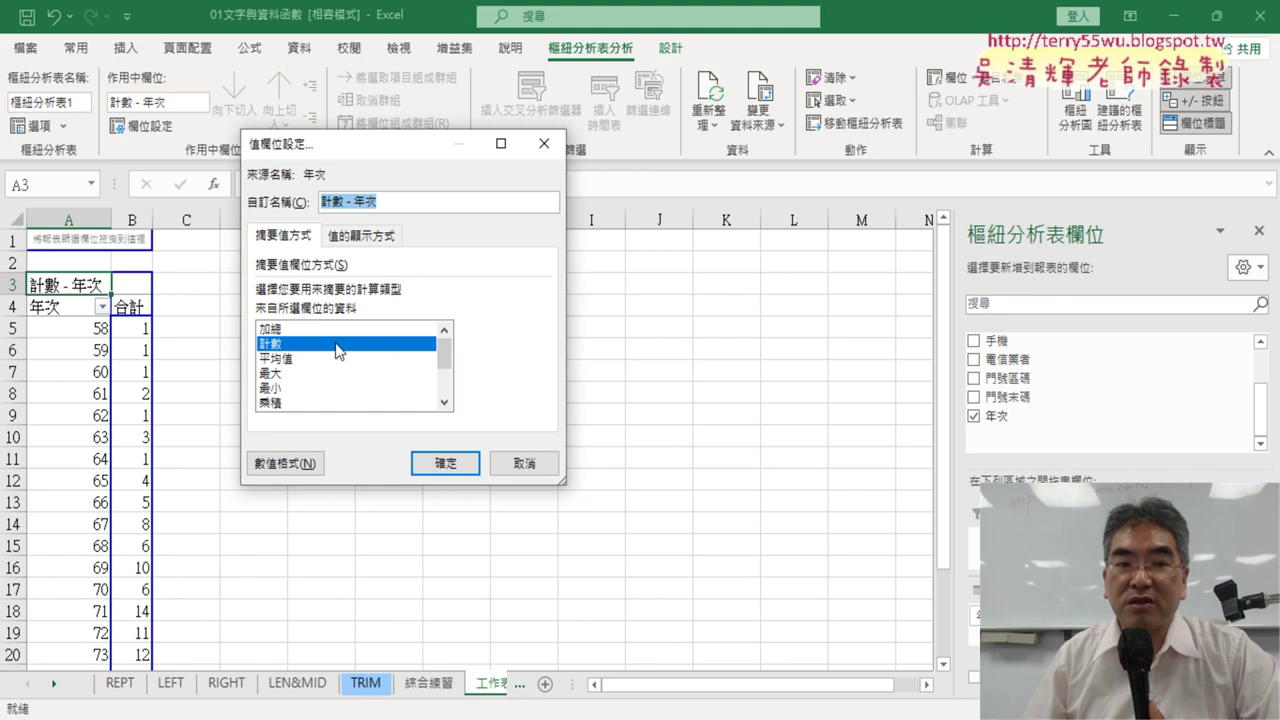
drag(400, 153, 795, 315)
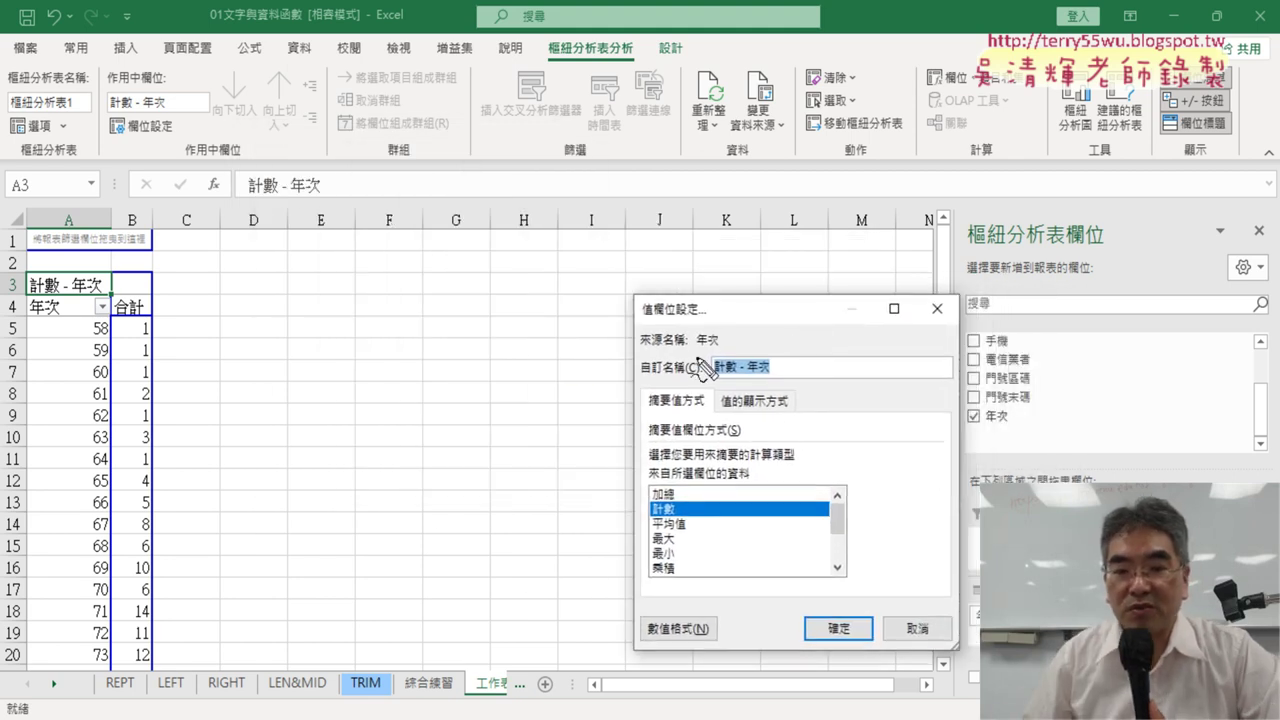
drag(678, 504, 709, 513)
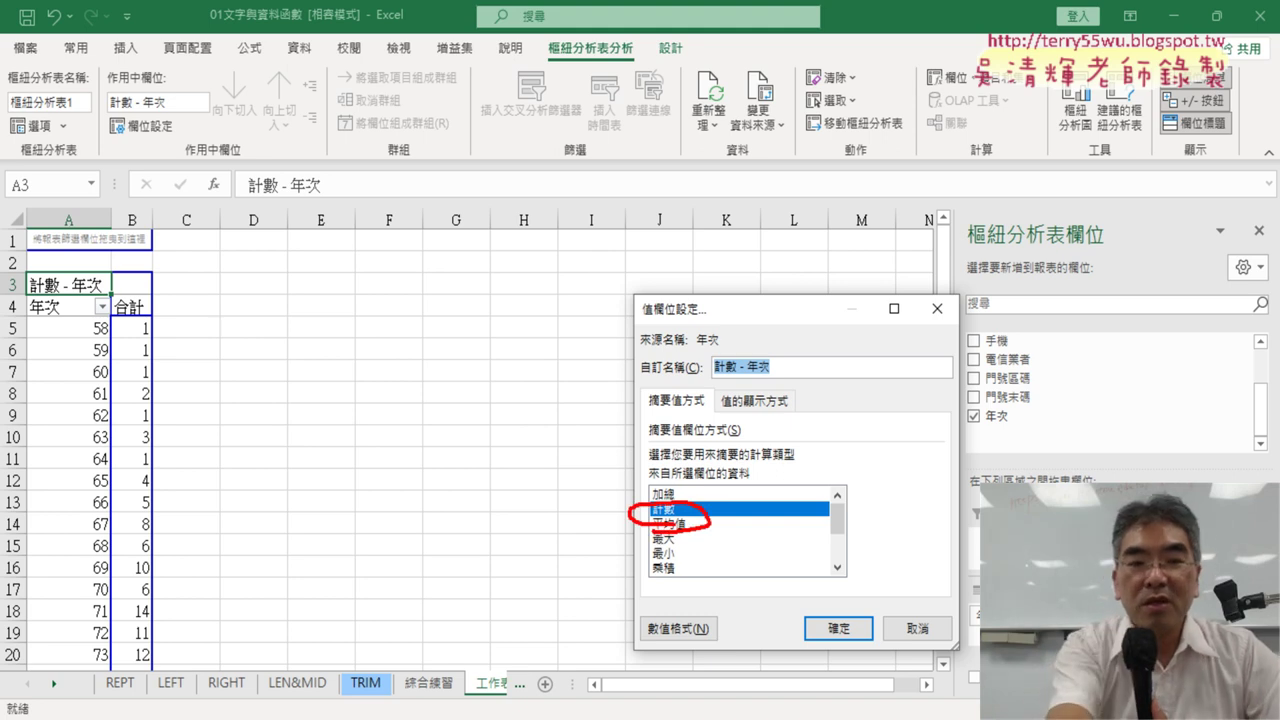
key(Escape)
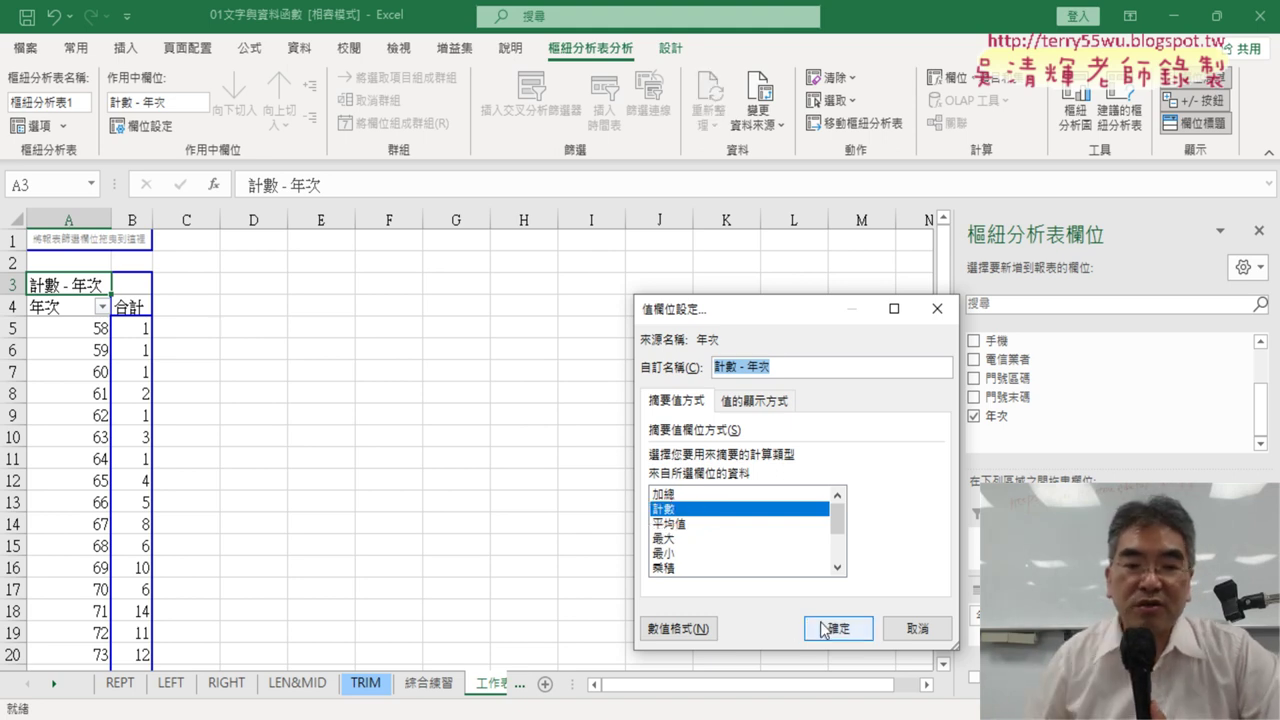
click(822, 628)
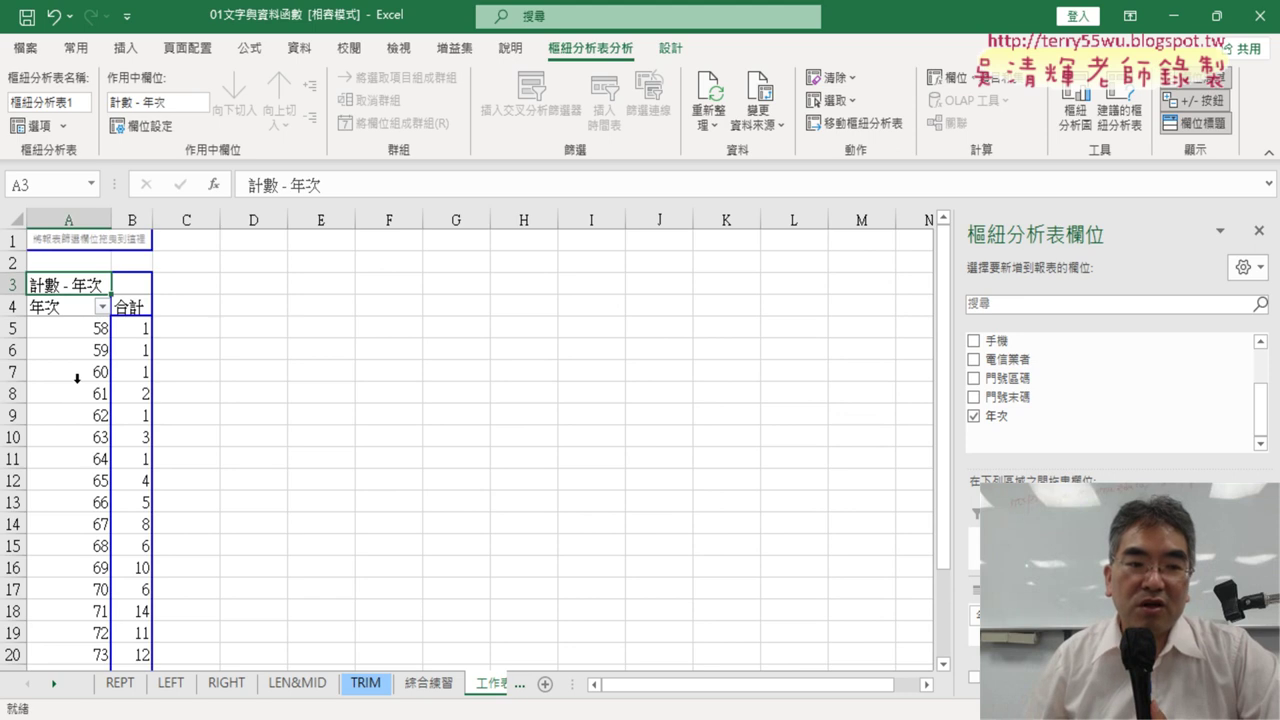
click(77, 385)
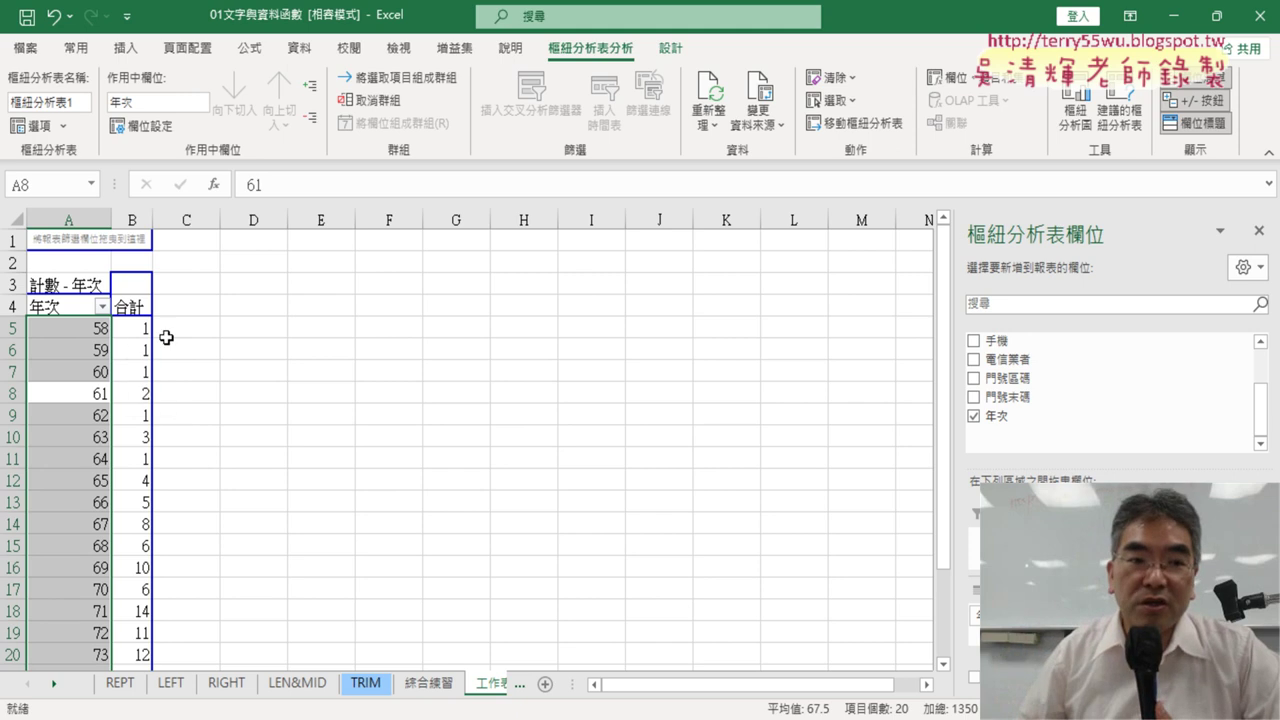
click(259, 401)
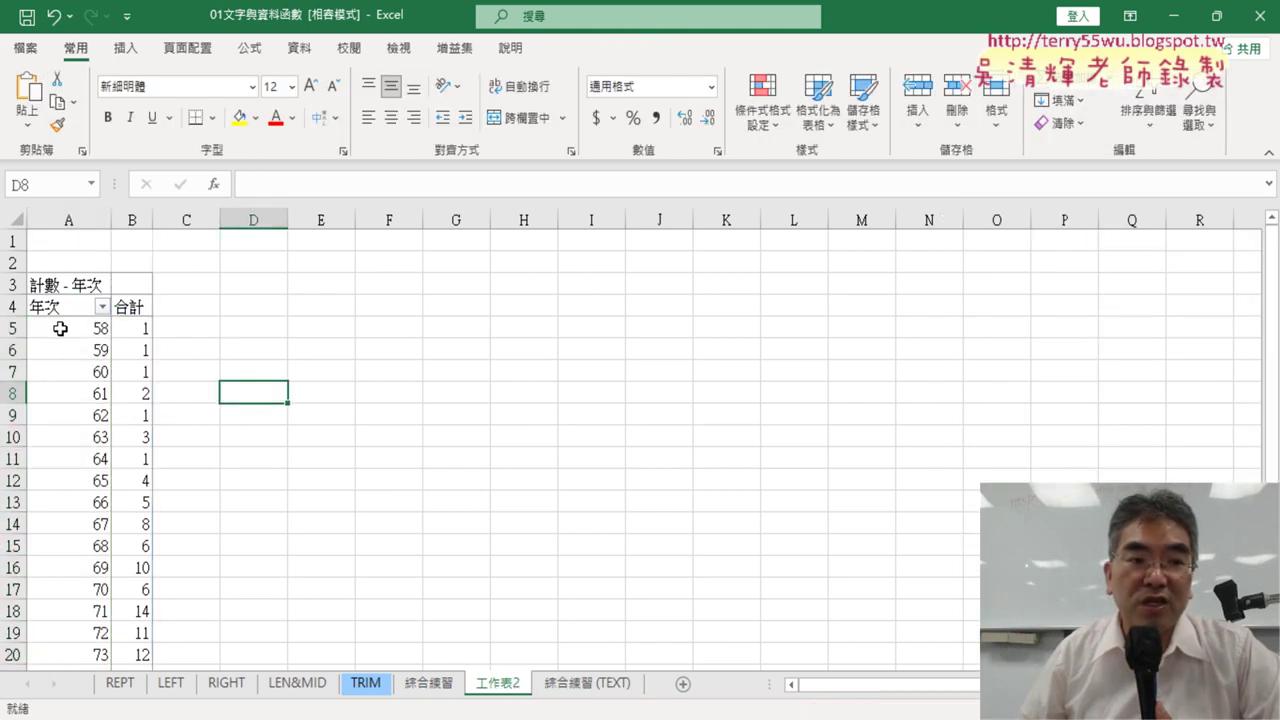
Open the 組成群組 dialog for the 年次 row labels and move it above the table
right_click(63, 328)
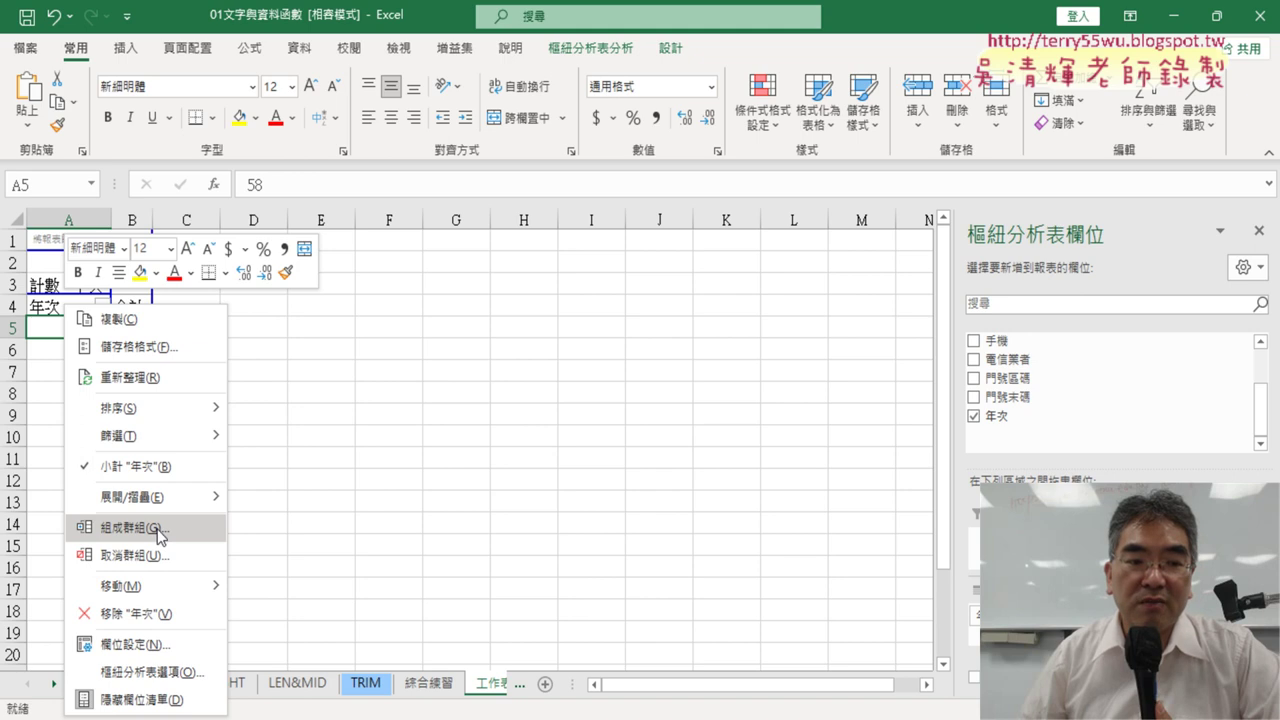
click(158, 532)
drag(151, 428, 362, 117)
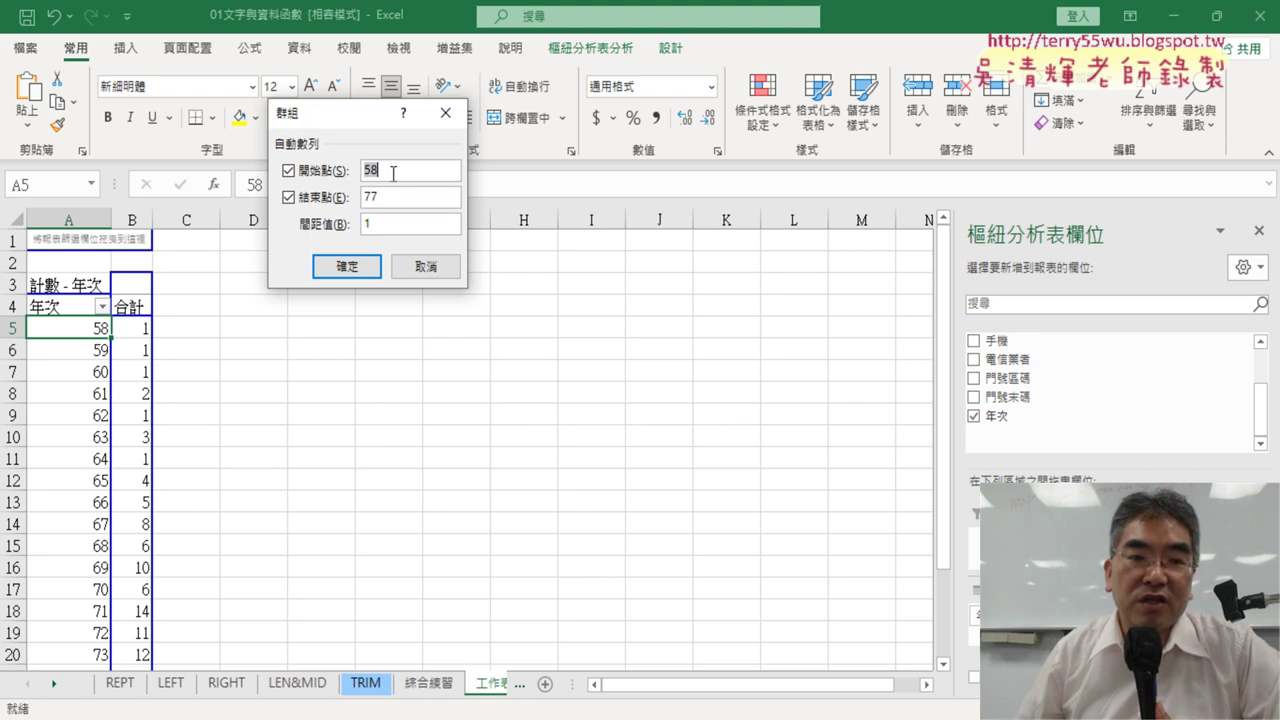
Group 年次 from 50 to 79 in intervals of 10
key(BackSpace)
text(0)
click(396, 190)
text(9)
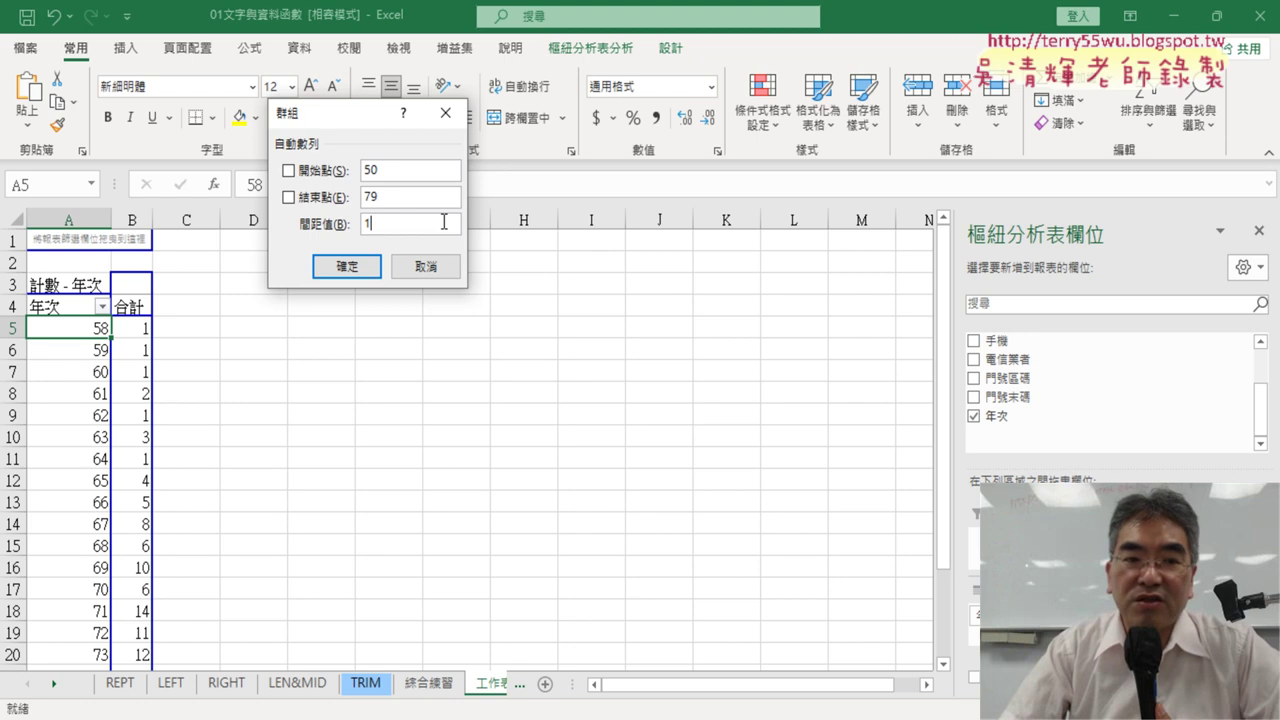
text(0)
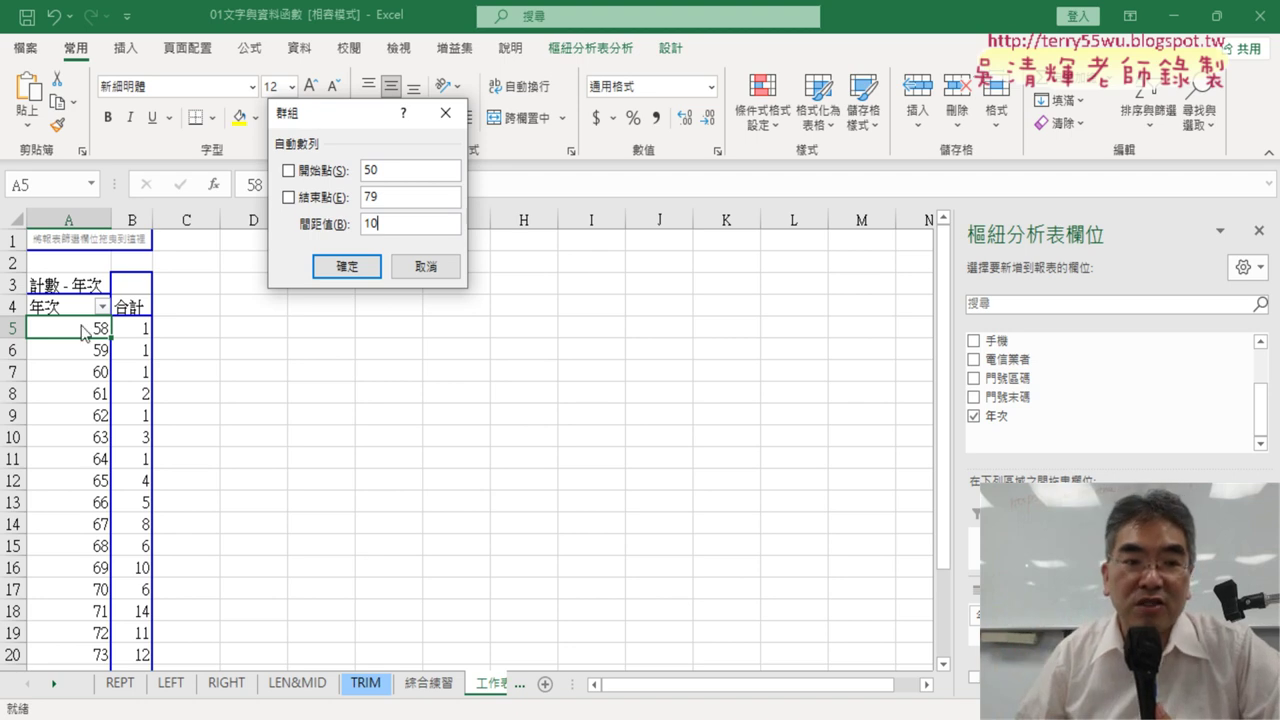
click(348, 268)
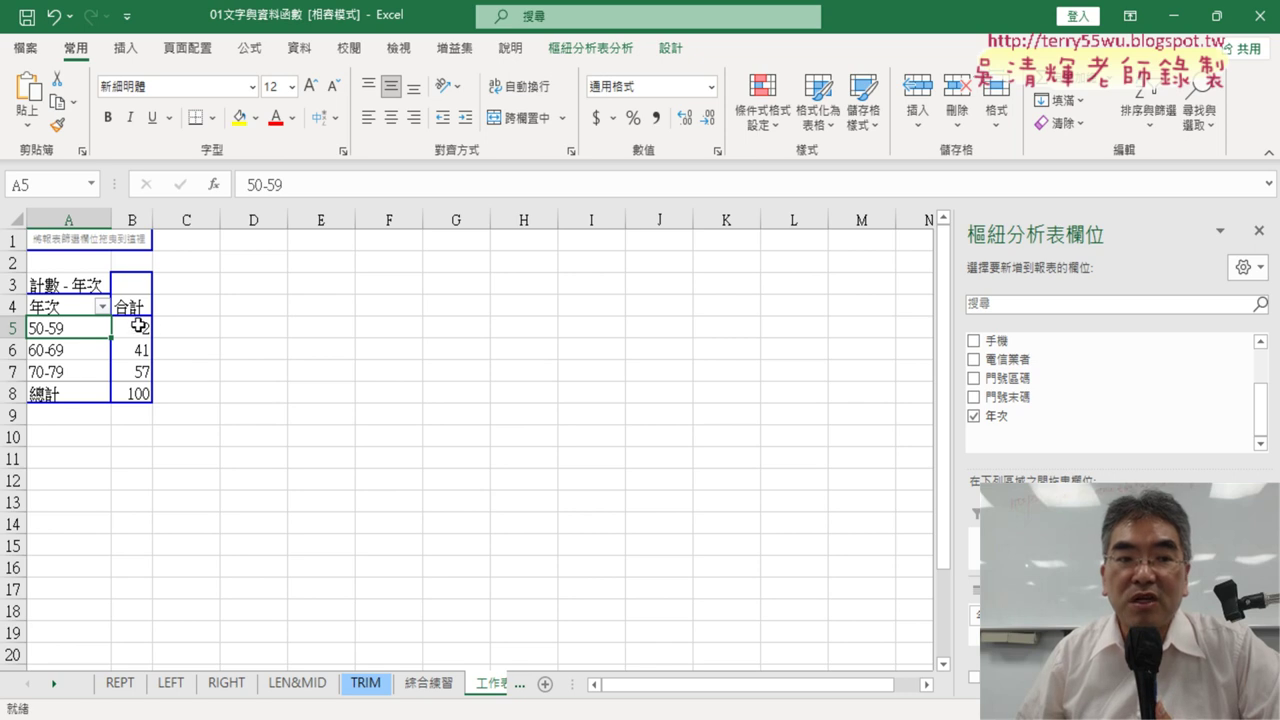
click(145, 328)
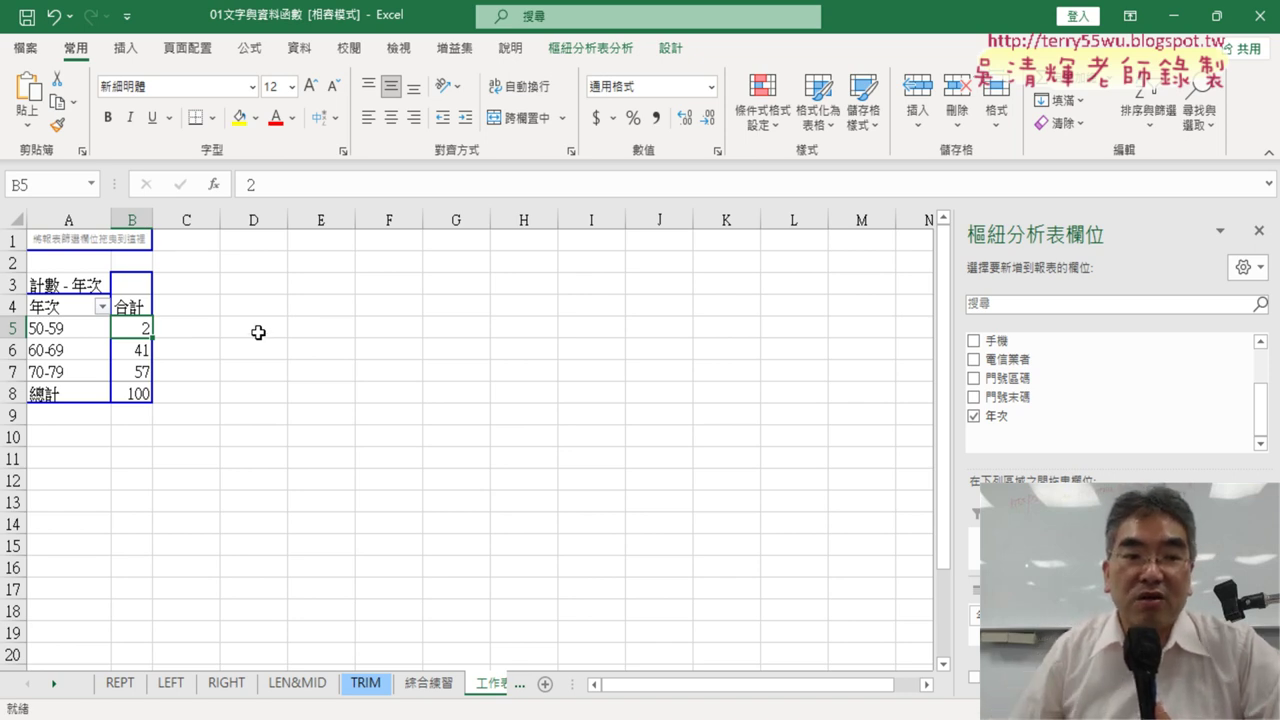
click(68, 330)
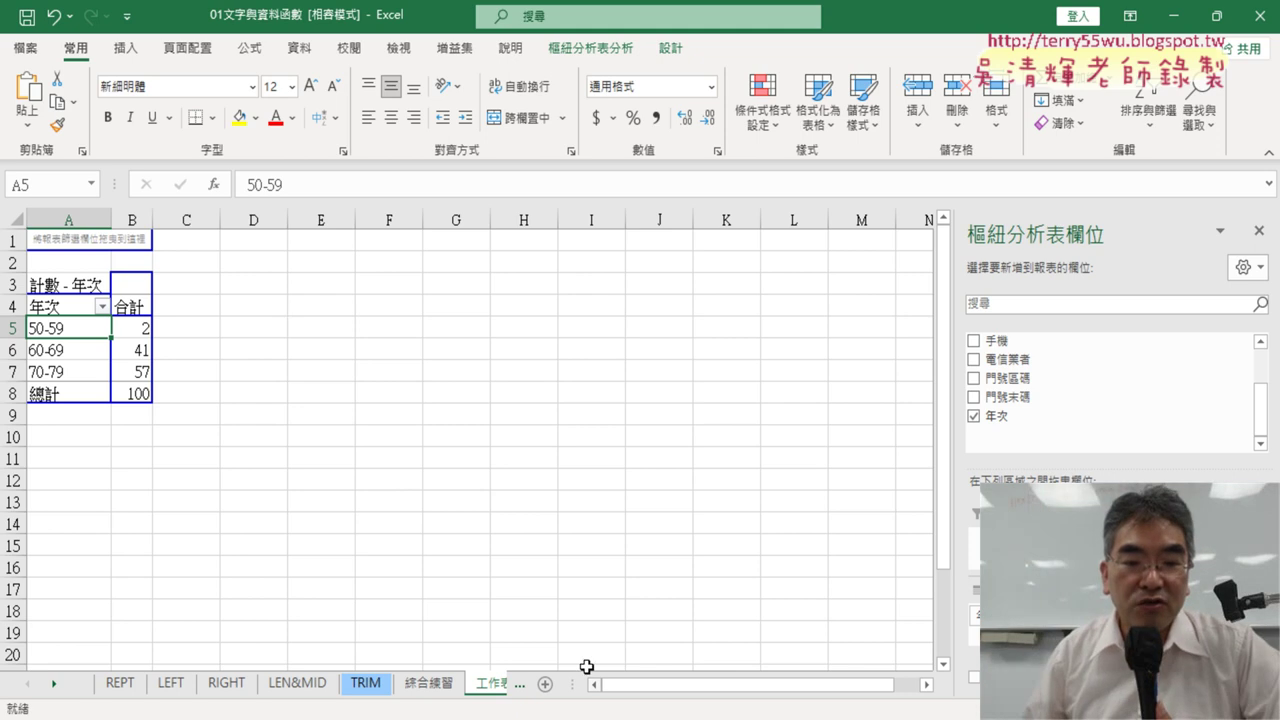
drag(577, 684, 716, 684)
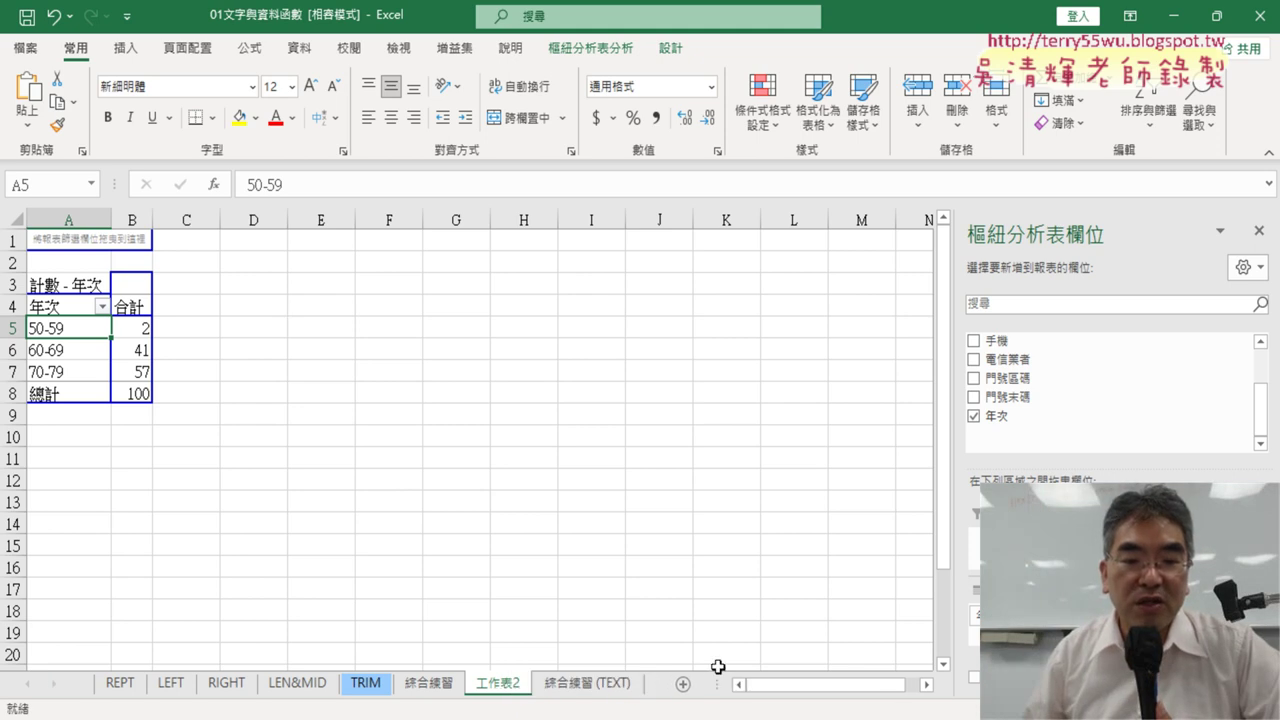
Check the 綜合練習 (TEXT) source sheet, then return to 工作表2
click(610, 684)
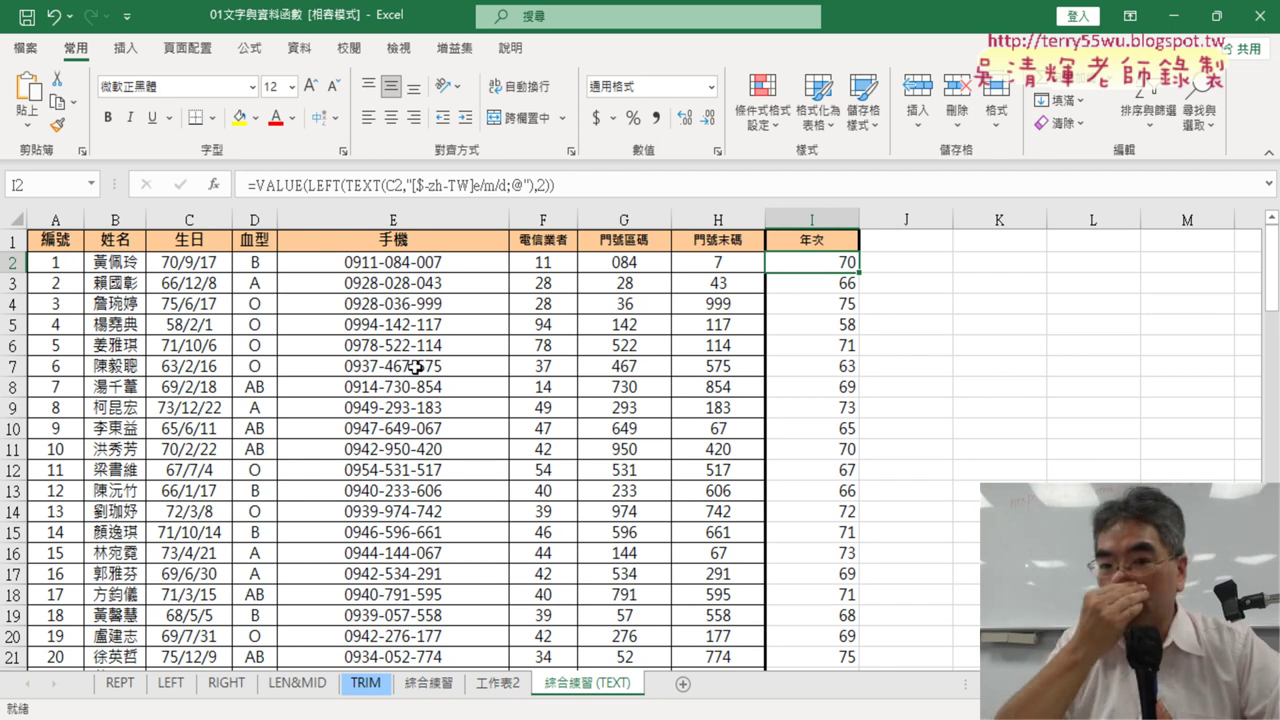
click(510, 686)
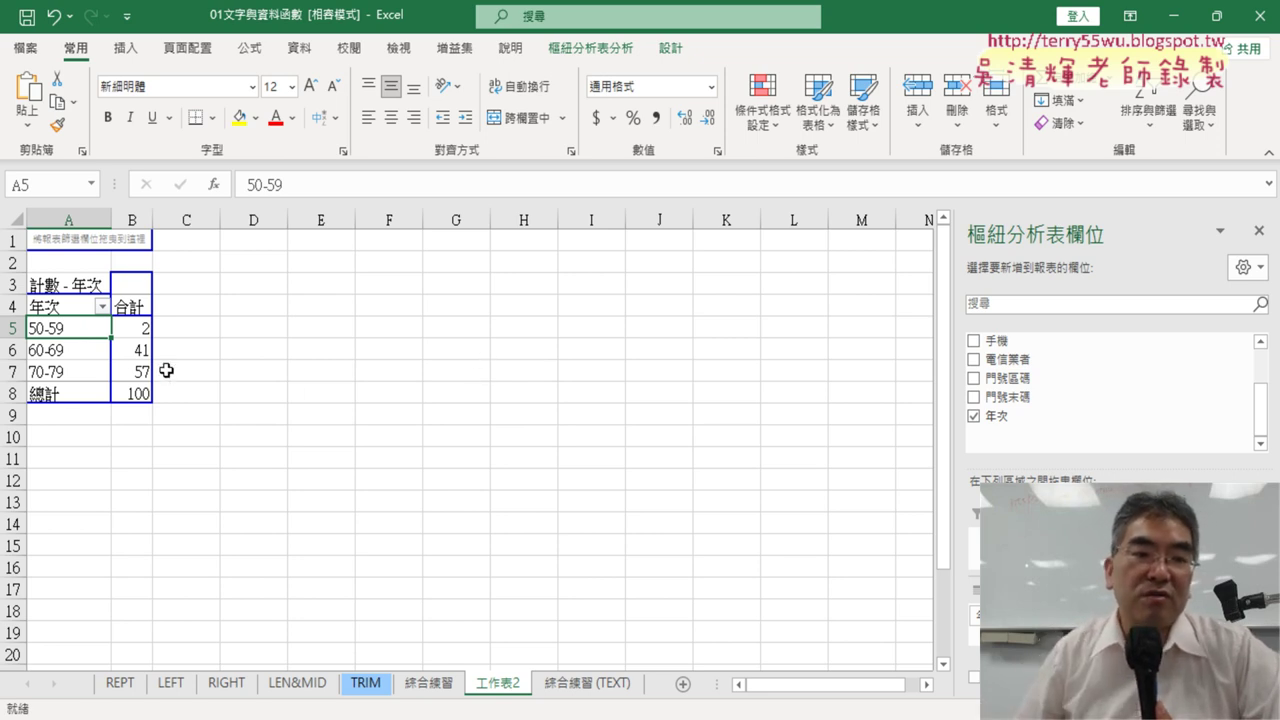
click(137, 392)
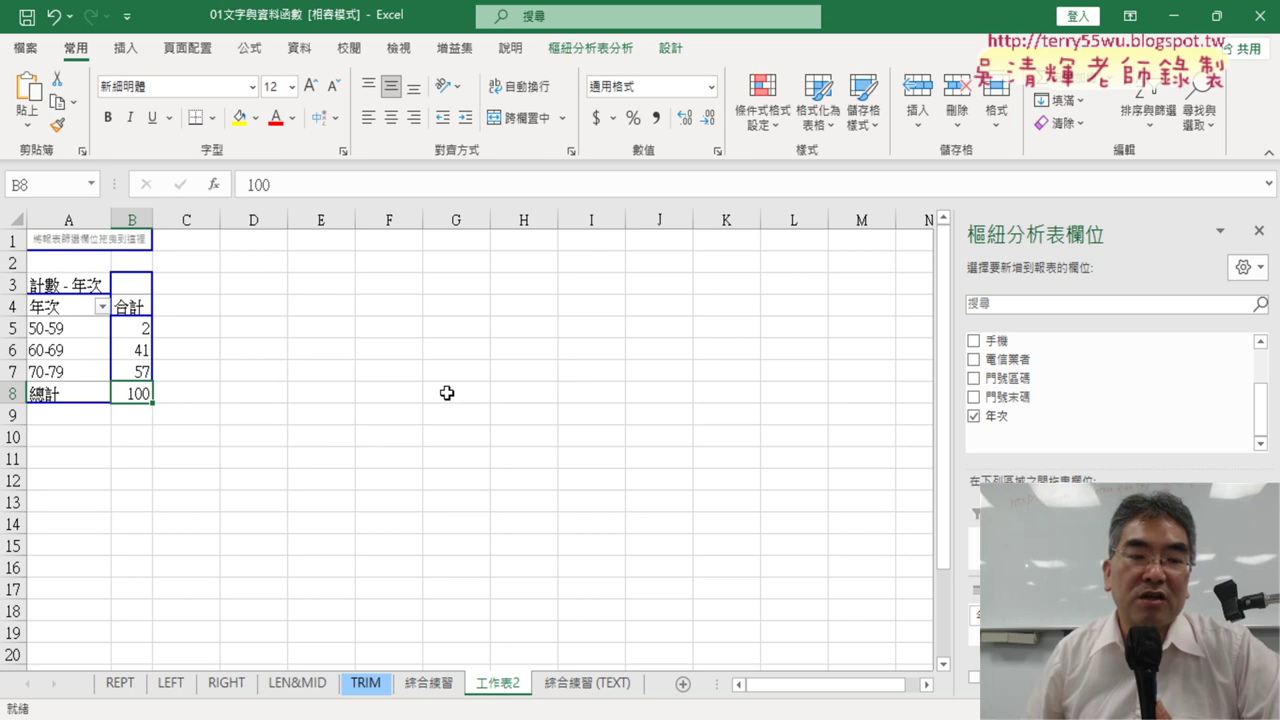
click(140, 370)
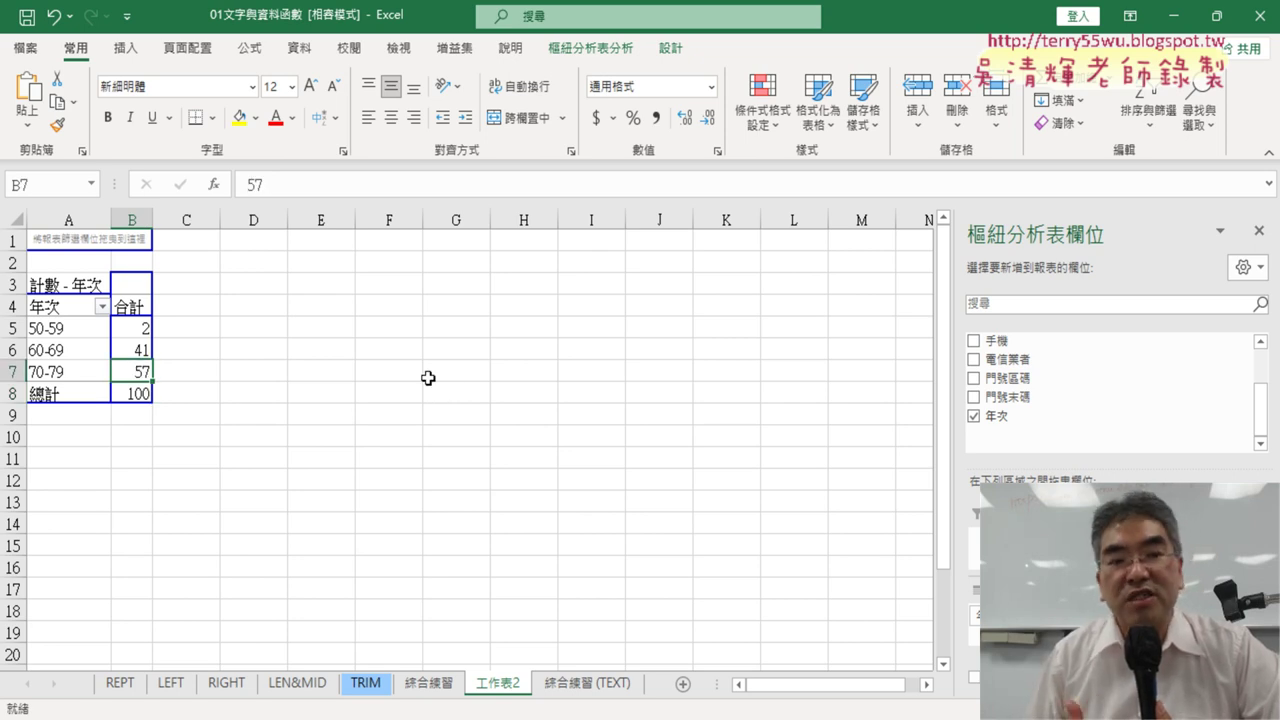
click(143, 350)
click(140, 328)
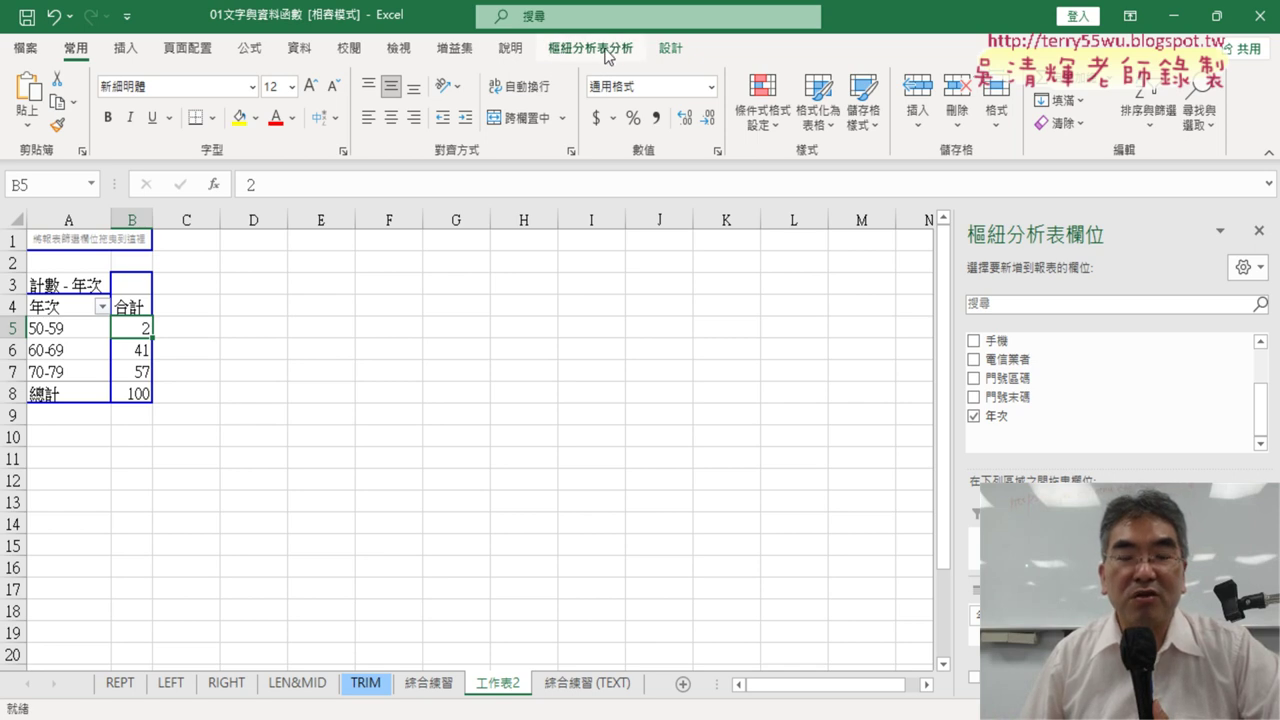
Show the 樞紐分析表分析 tools and mark the grouped counts 2, 41, 57 for viewers
click(606, 56)
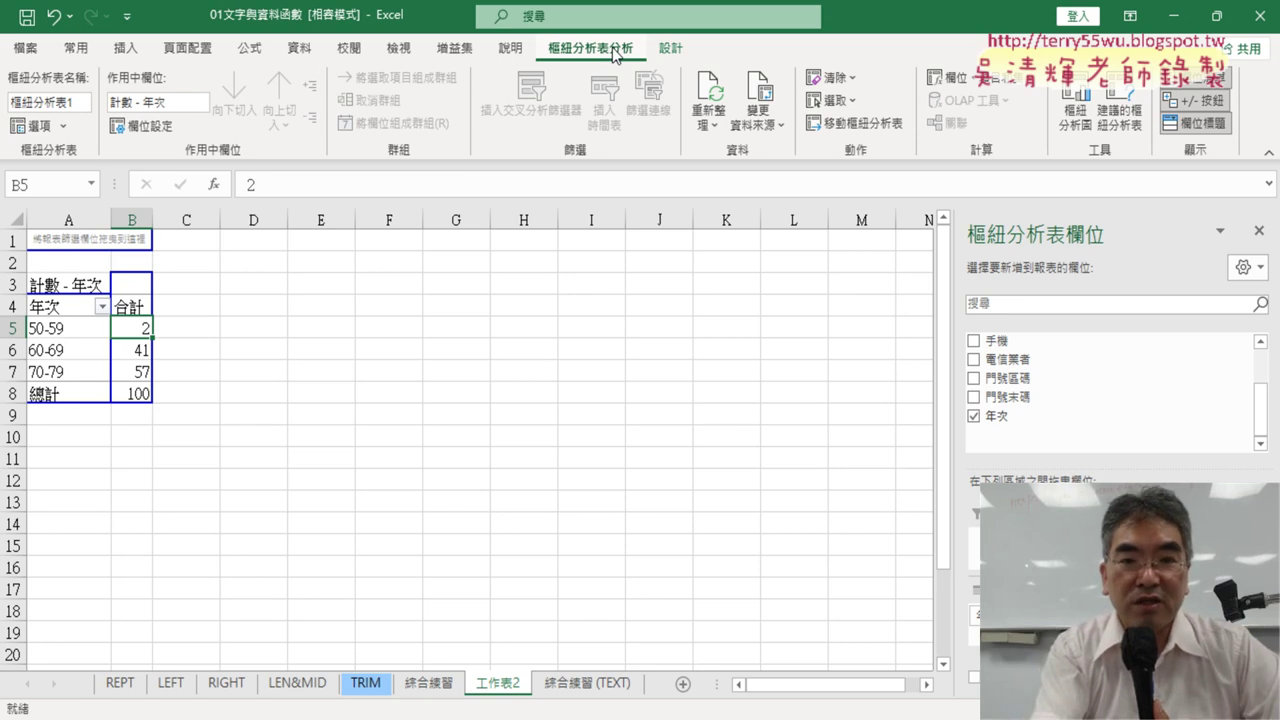
mouse_move(614, 68)
mouse_down()
mouse_move(568, 62)
mouse_move(615, 70)
mouse_up()
mouse_move(1030, 130)
mouse_down()
mouse_move(1045, 85)
mouse_move(1080, 148)
mouse_up()
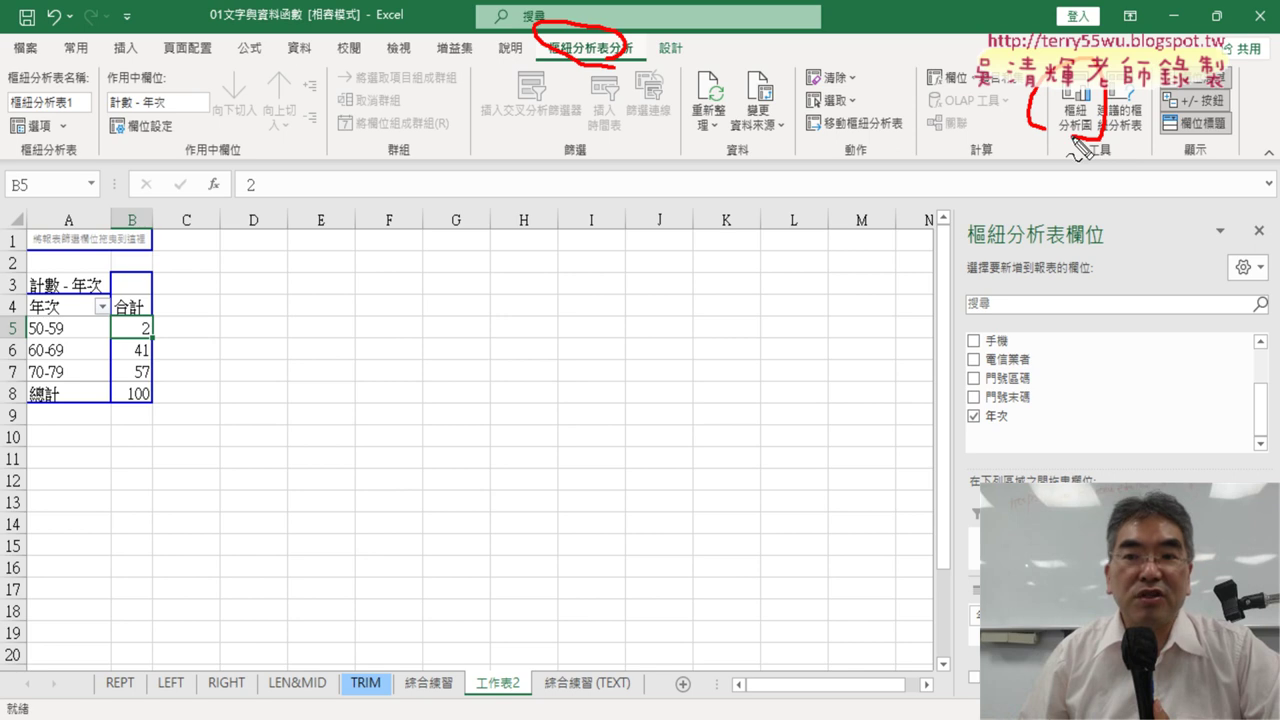
drag(110, 432, 140, 412)
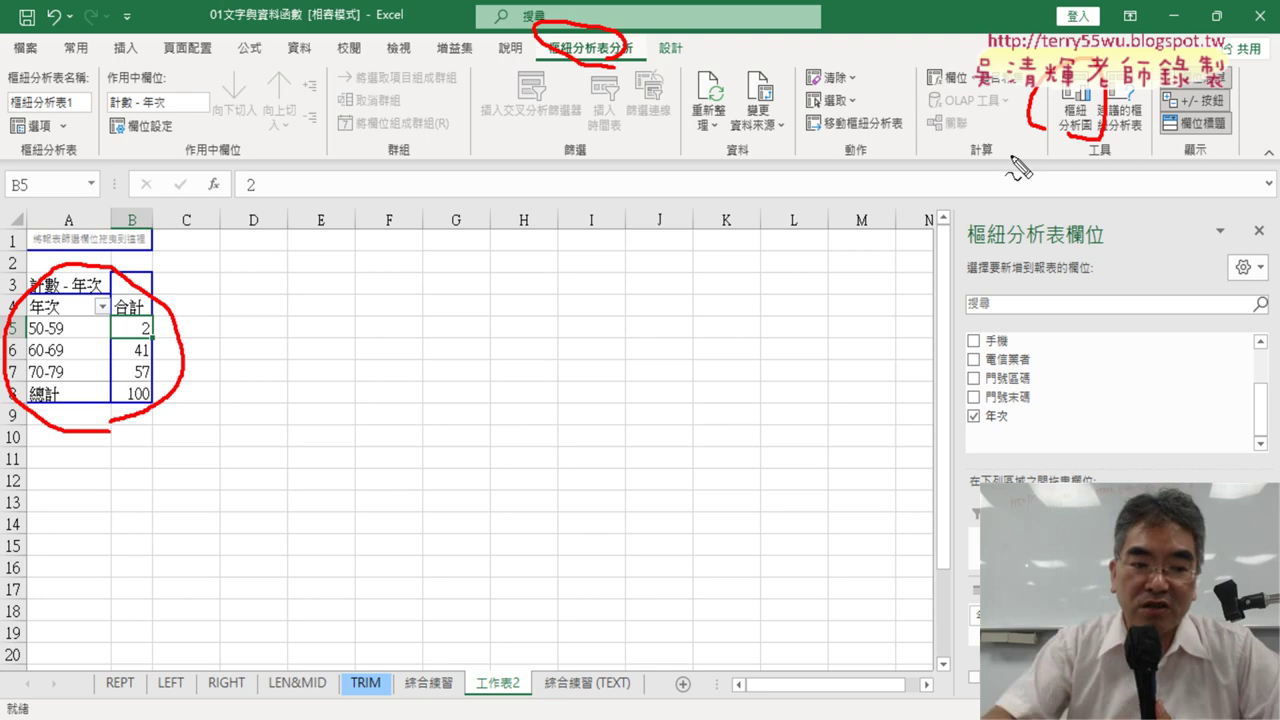
key(Escape)
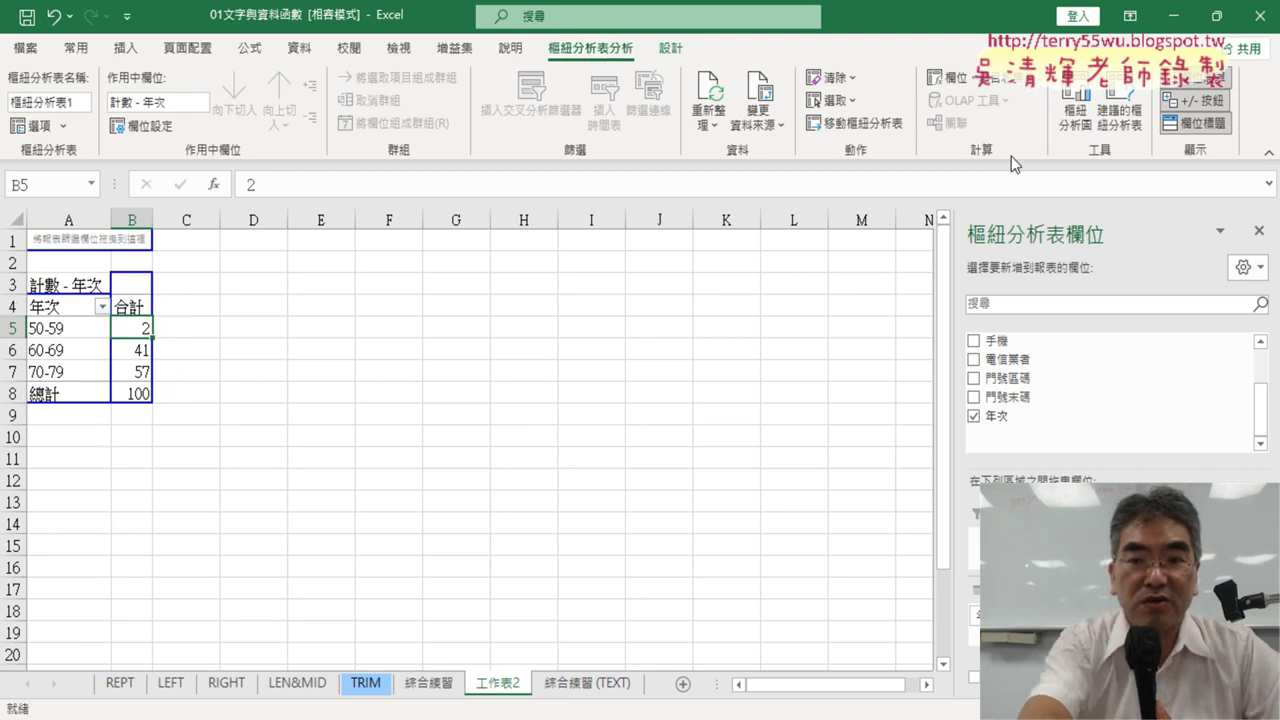
Insert a PivotTable from the 綜合練習 (TEXT) data onto new sheet 工作表3
click(587, 684)
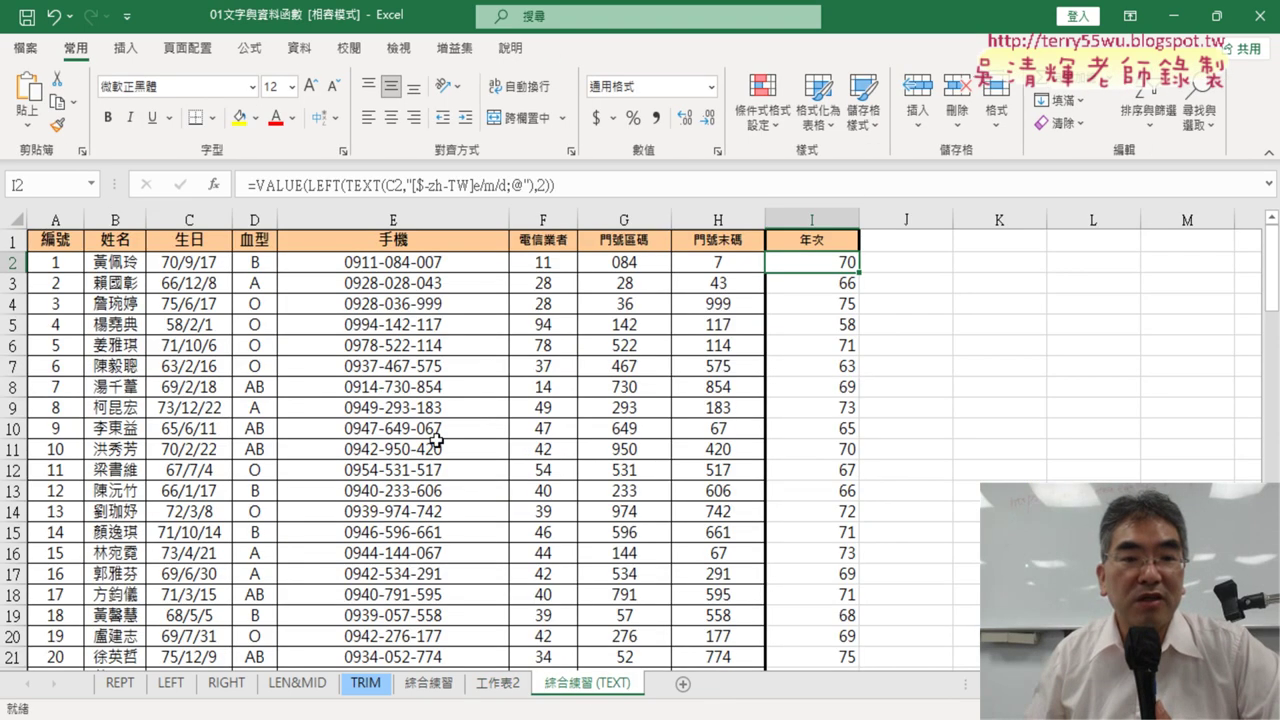
click(406, 340)
click(122, 48)
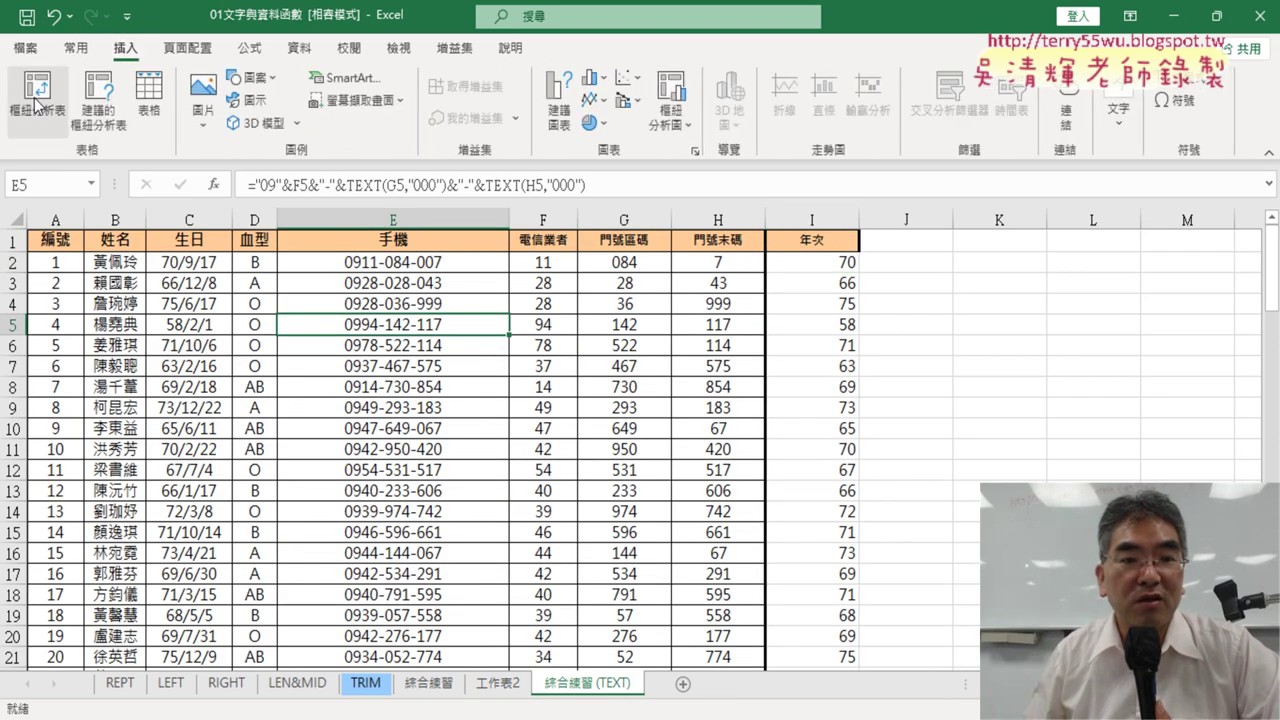
click(38, 95)
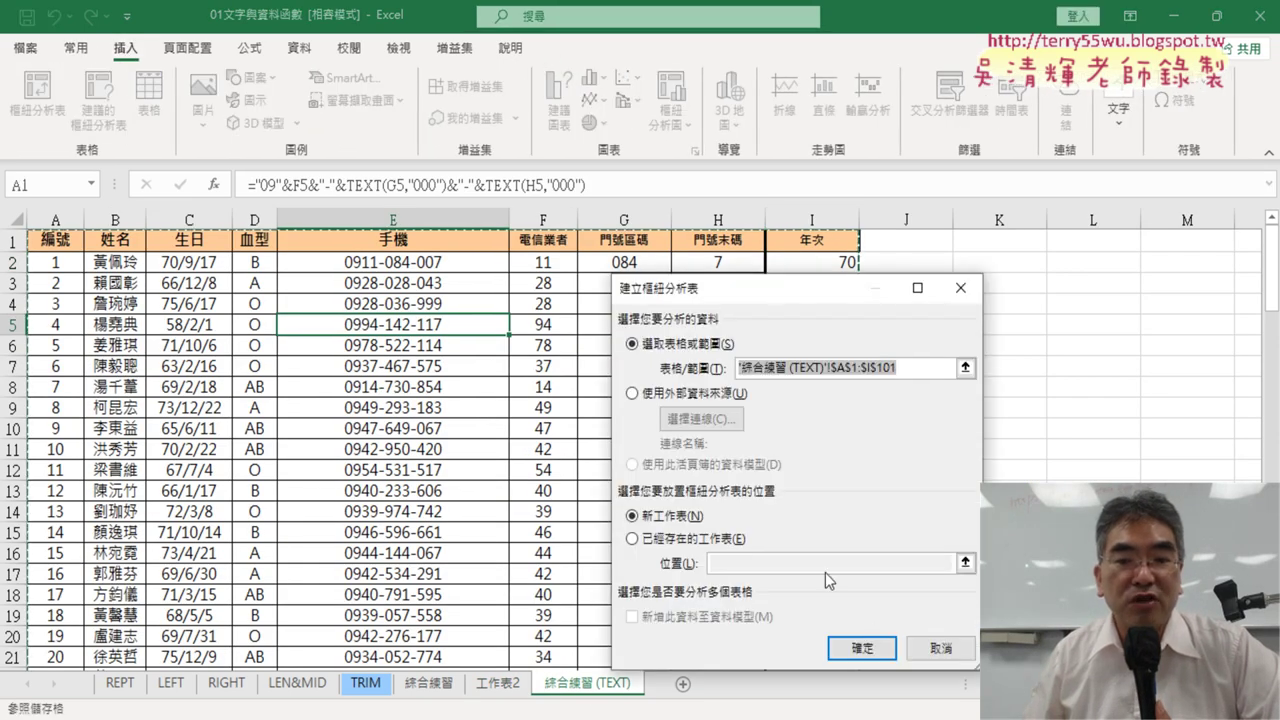
click(862, 648)
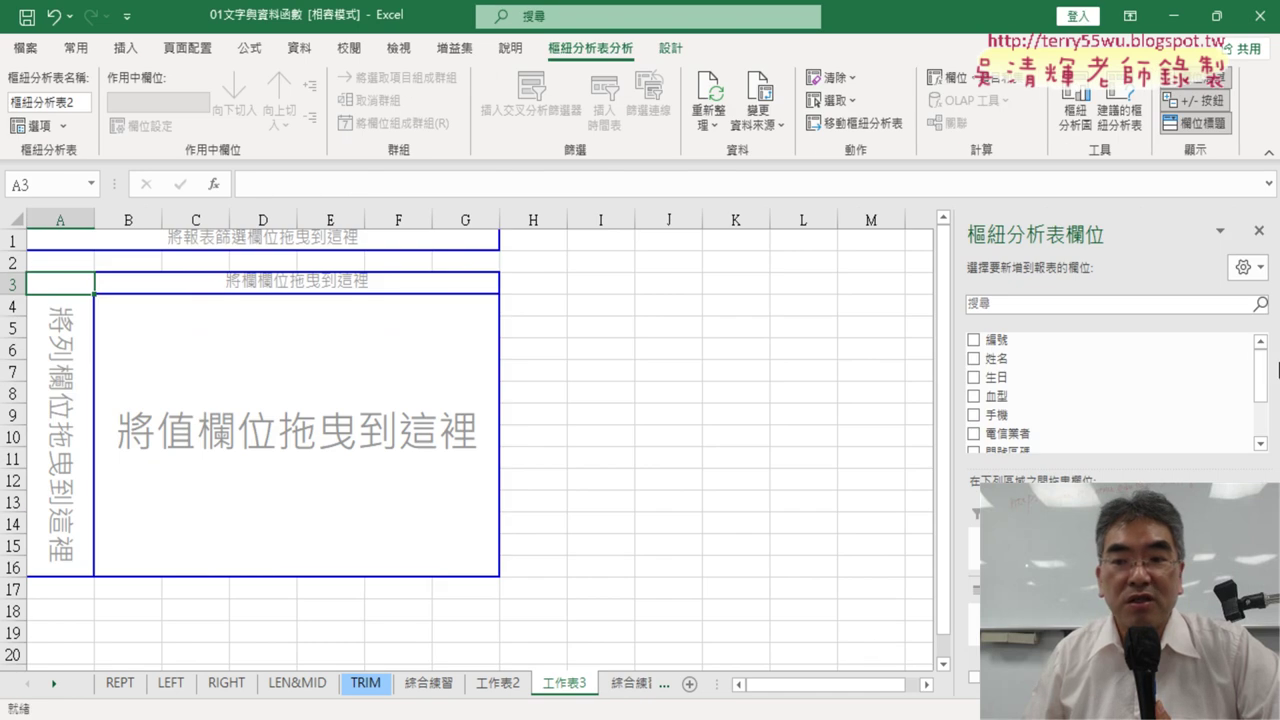
scroll(1040, 410, down, 1)
scroll(1040, 410, down, 2)
Add 年次 as rows and as a Count value field, giving counts 2, 41 and 57 totalling 100
click(973, 415)
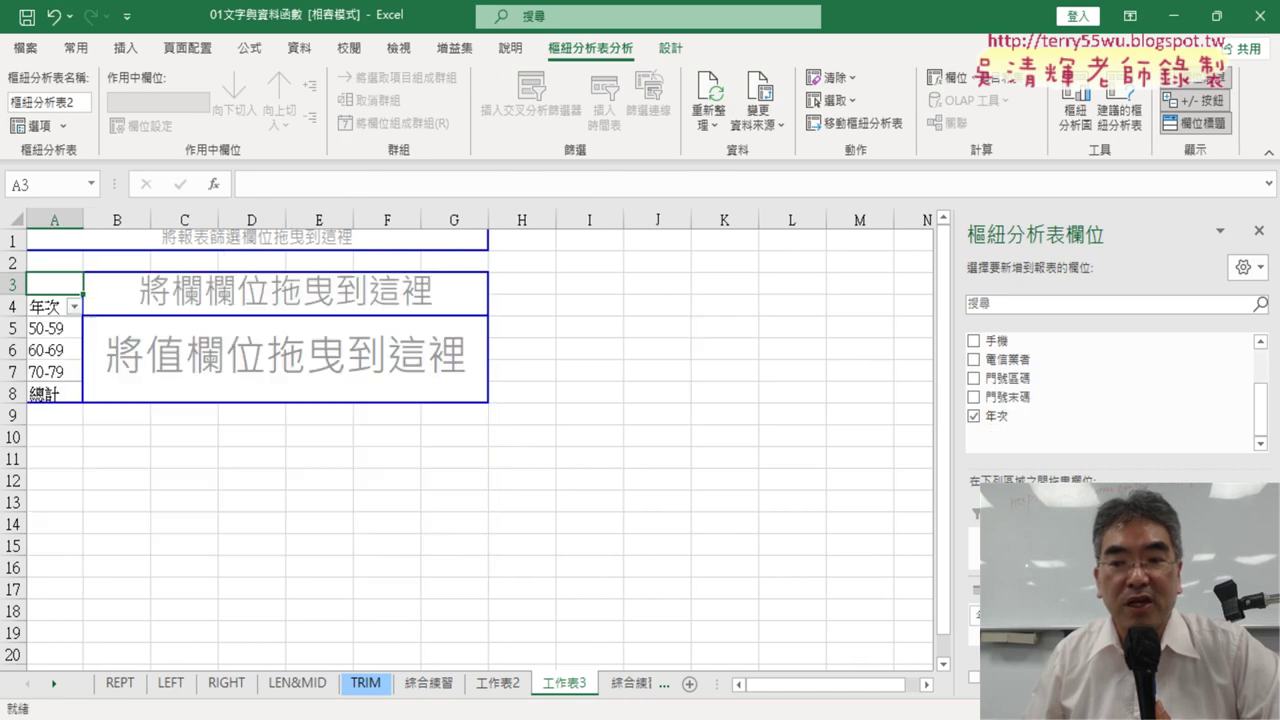
drag(996, 415, 1190, 630)
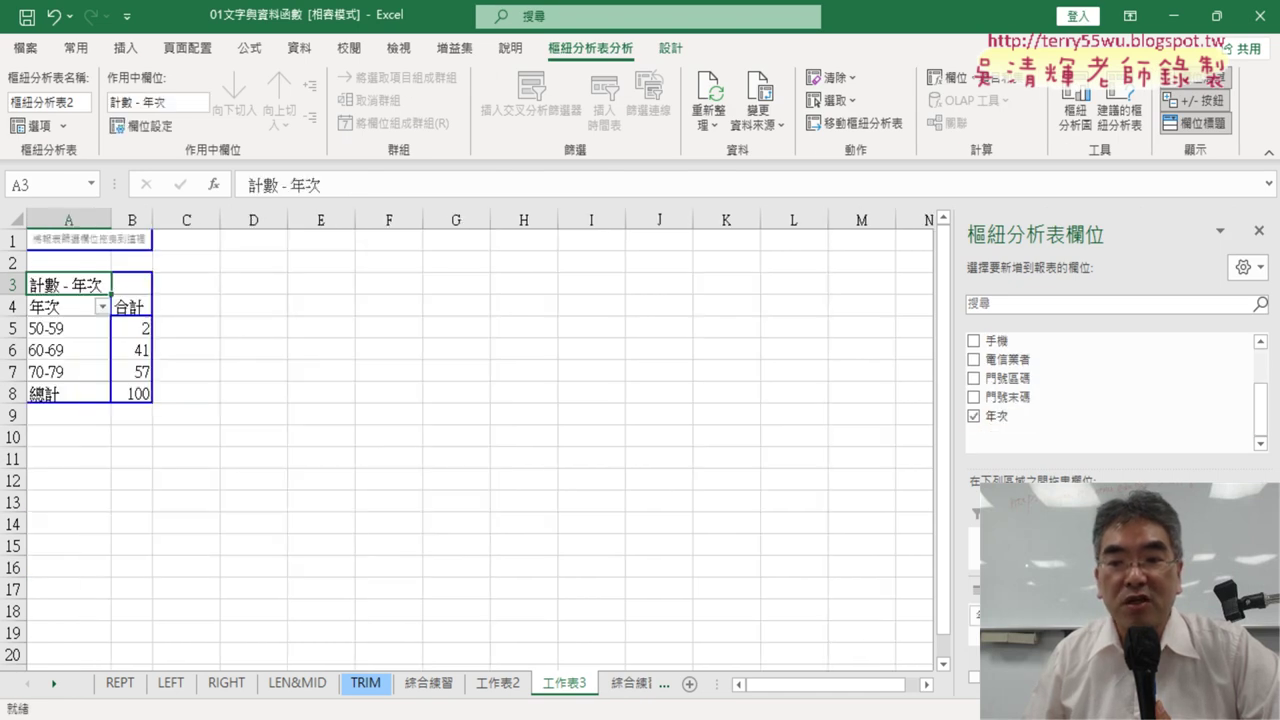
click(1245, 632)
click(1130, 612)
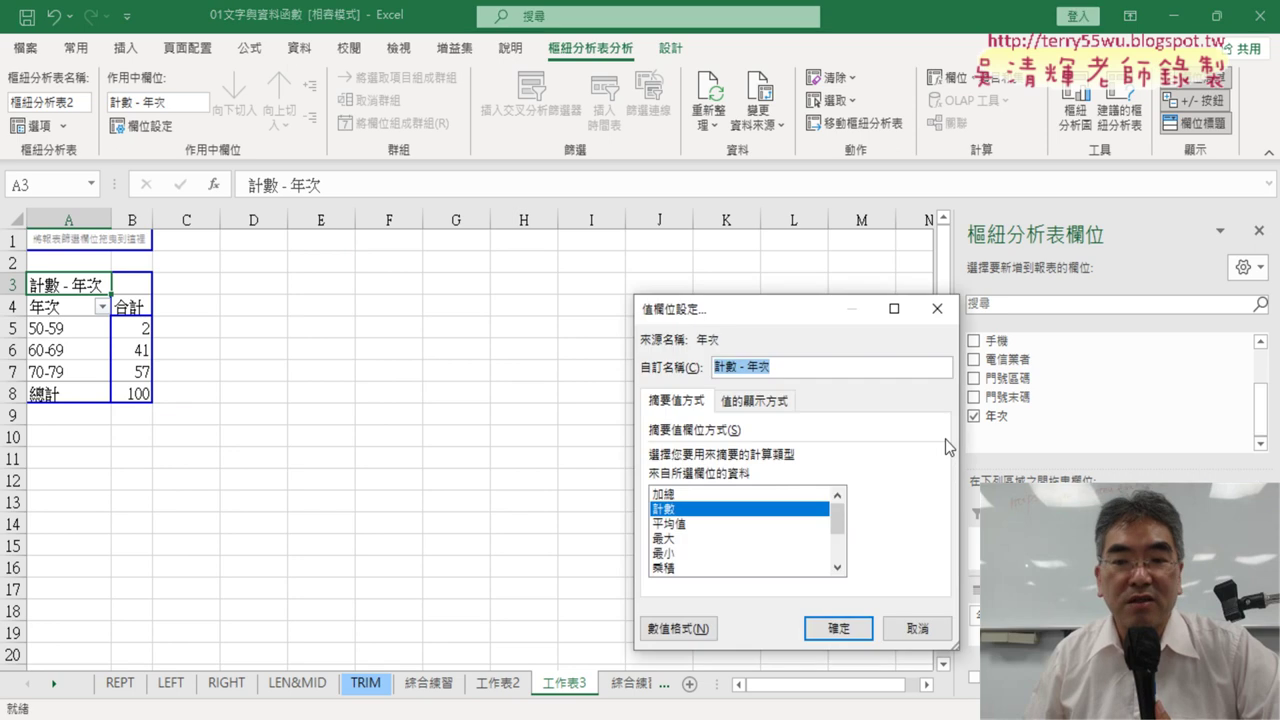
click(691, 494)
click(686, 510)
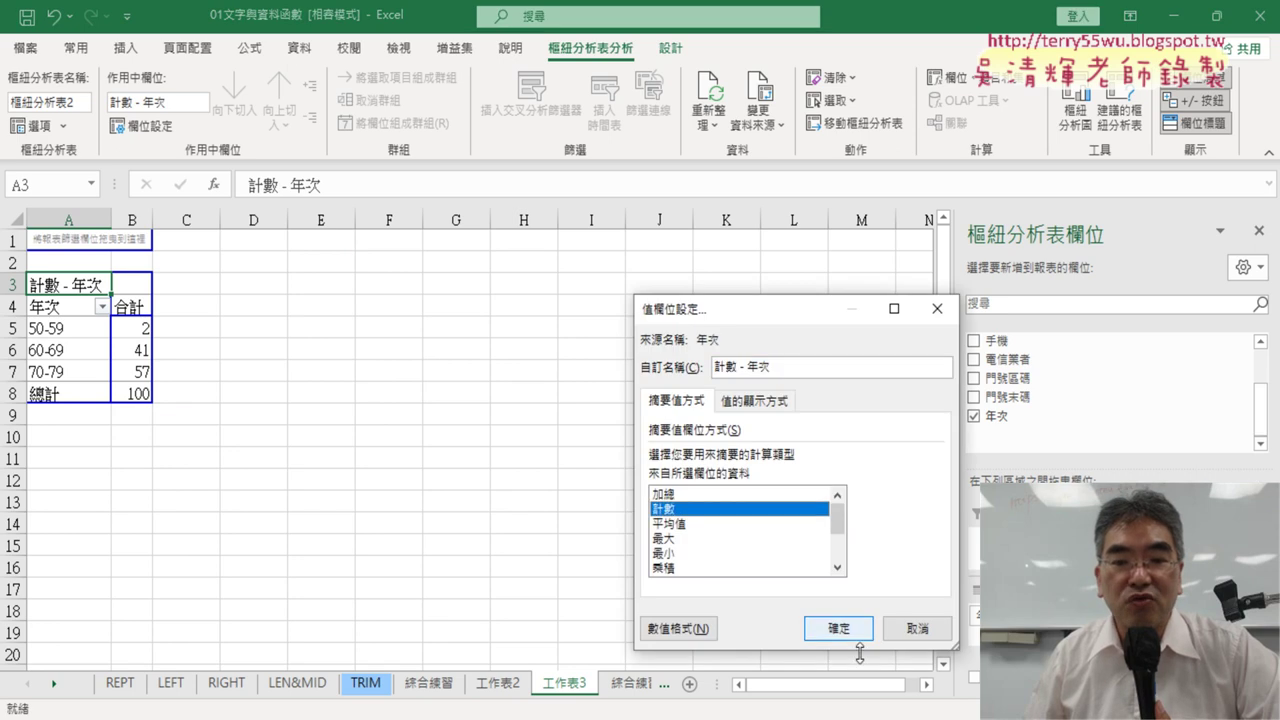
click(838, 628)
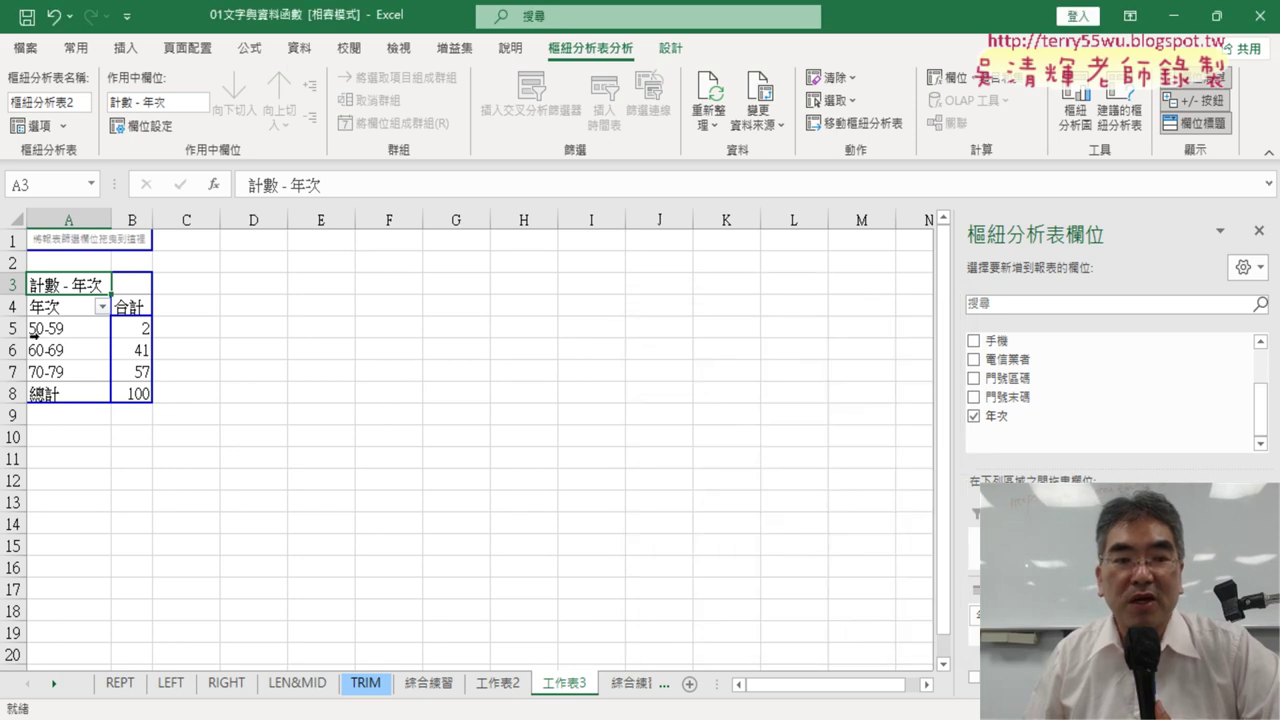
right_click(66, 331)
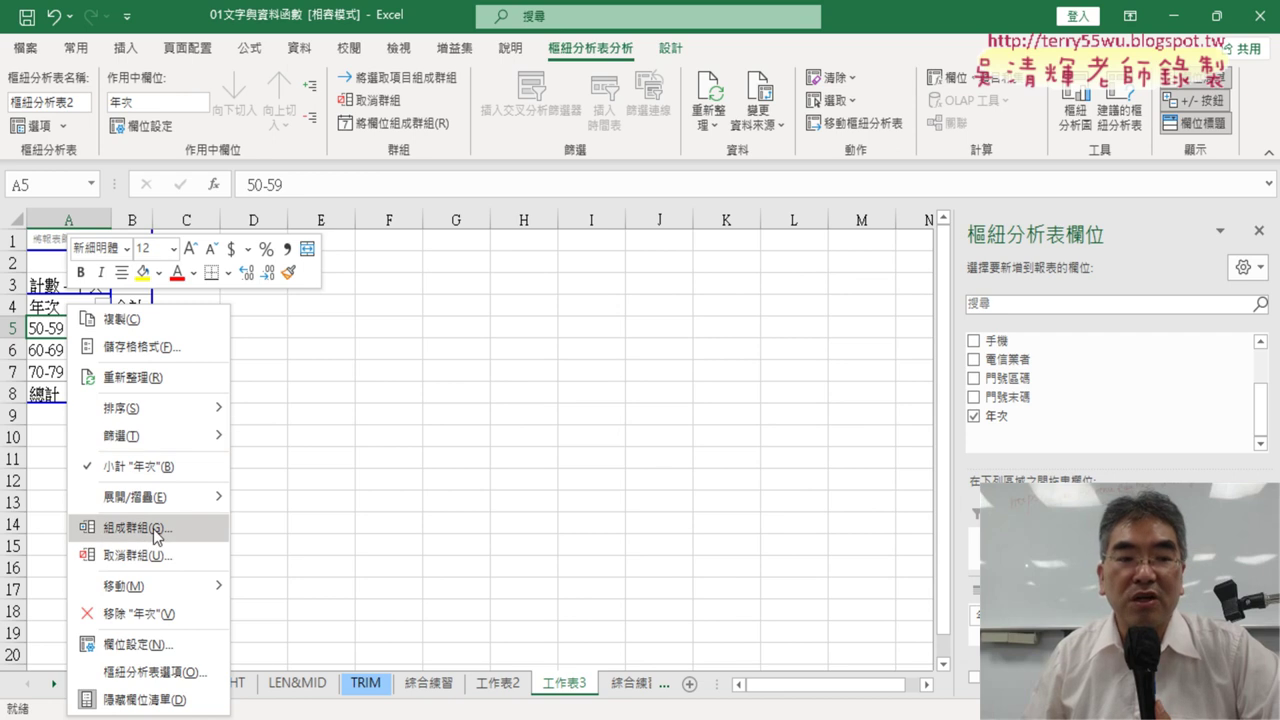
key(Escape)
Delete sheet 工作表3 and confirm, returning to the original pivot table on 工作表2
right_click(578, 688)
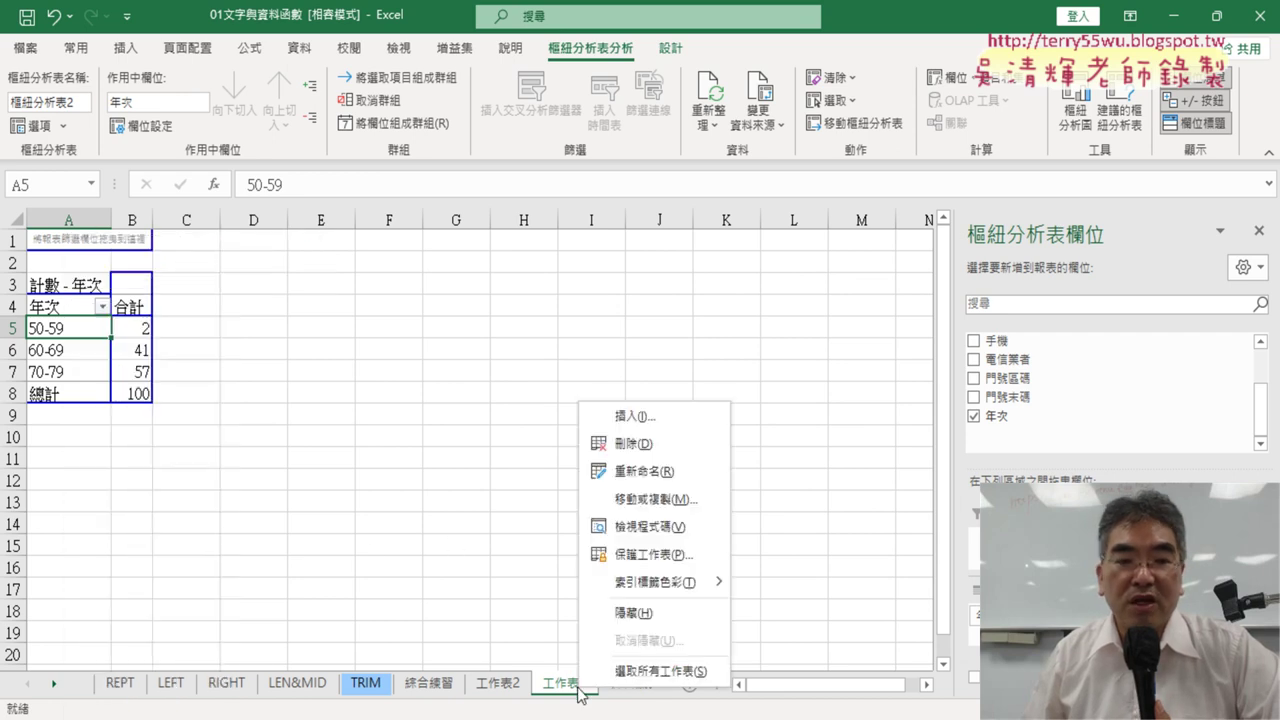
click(667, 452)
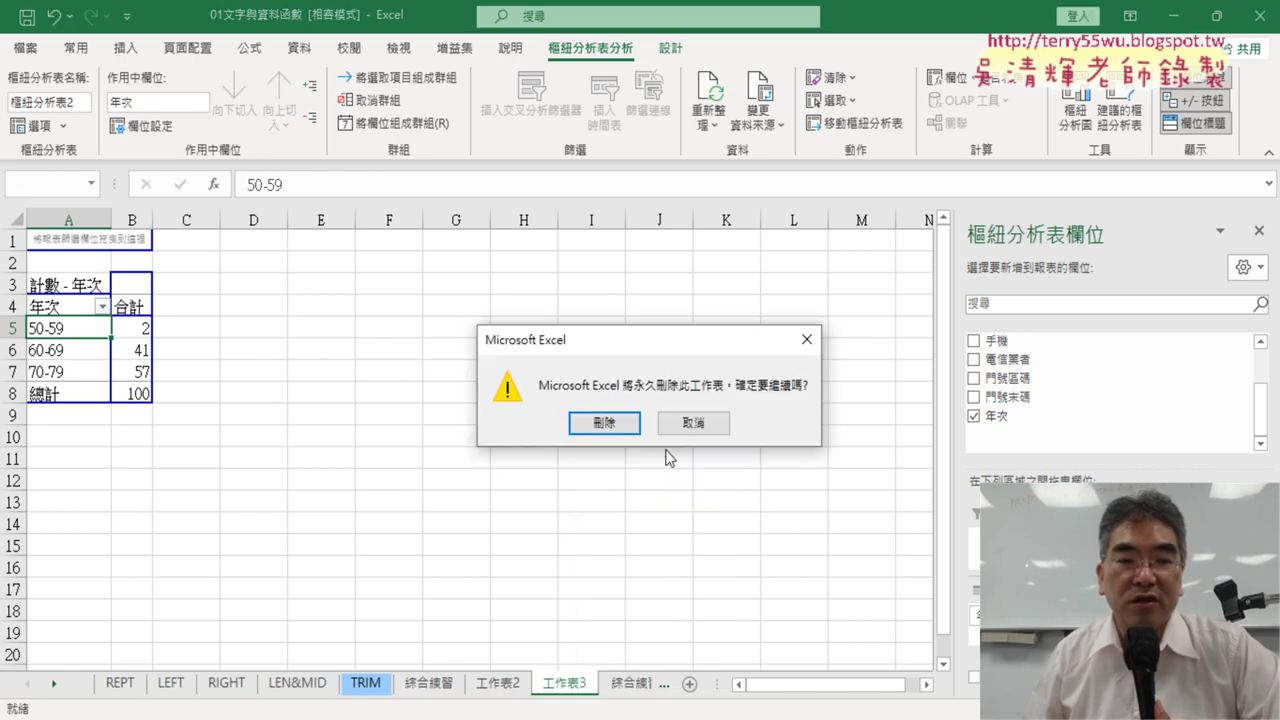
click(604, 423)
click(405, 684)
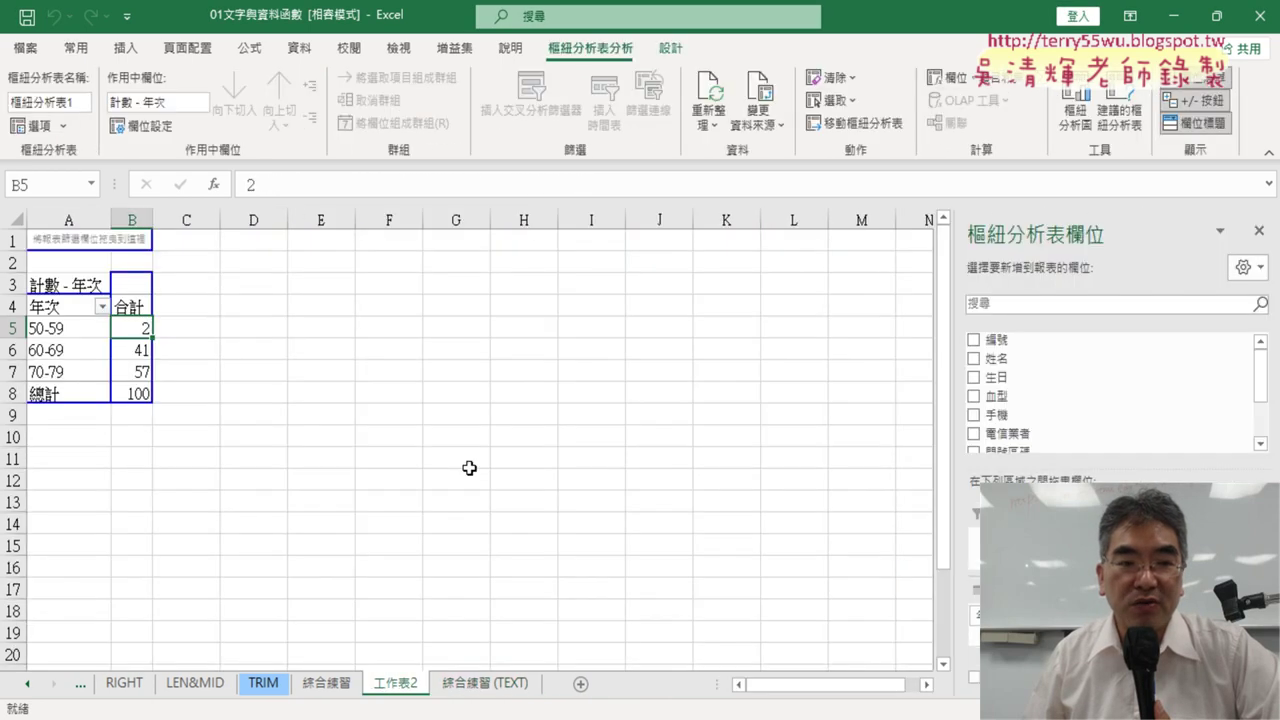